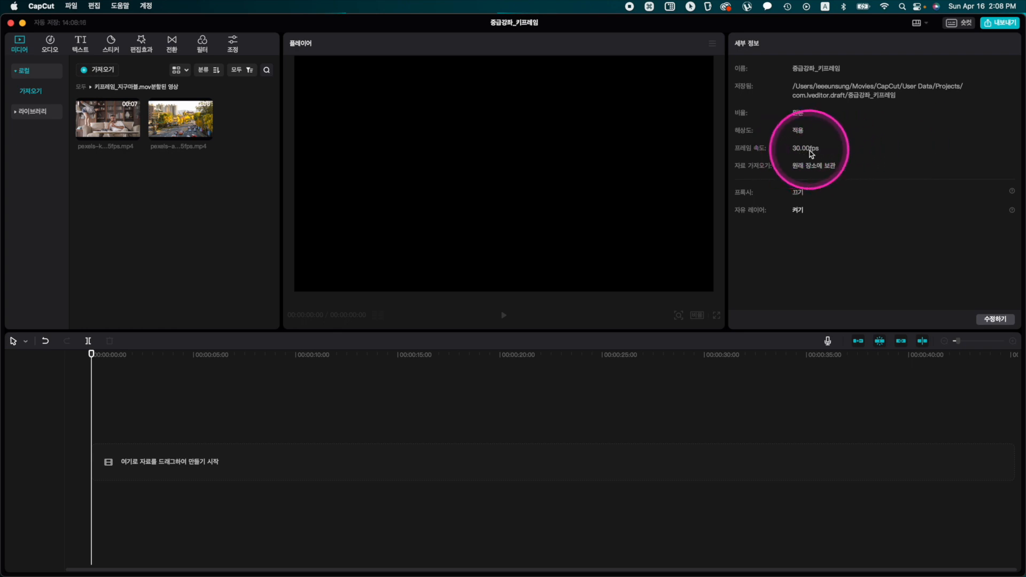
Set the project's frame rate to 25.00 fps and save the project settings
click(995, 319)
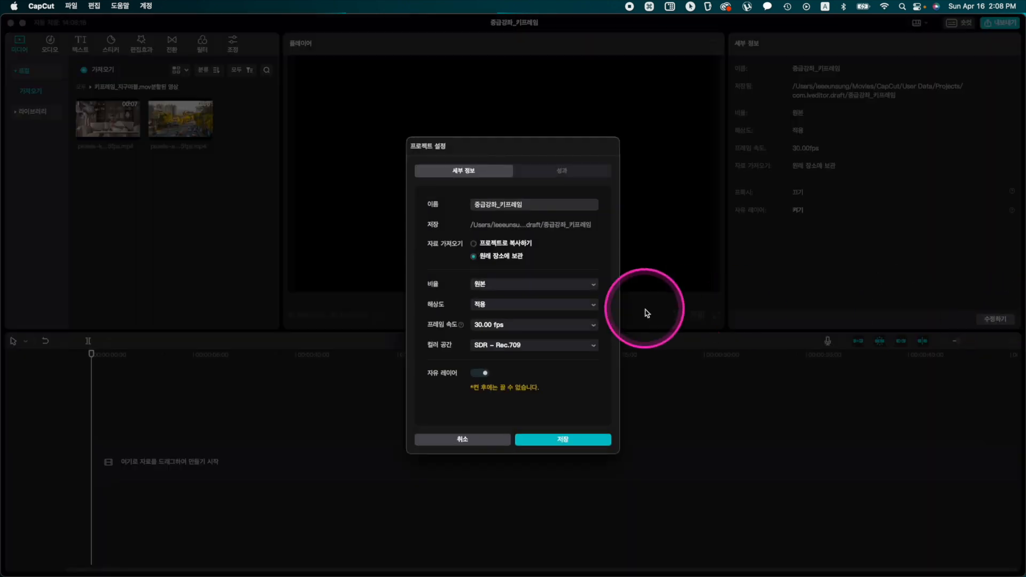
click(581, 325)
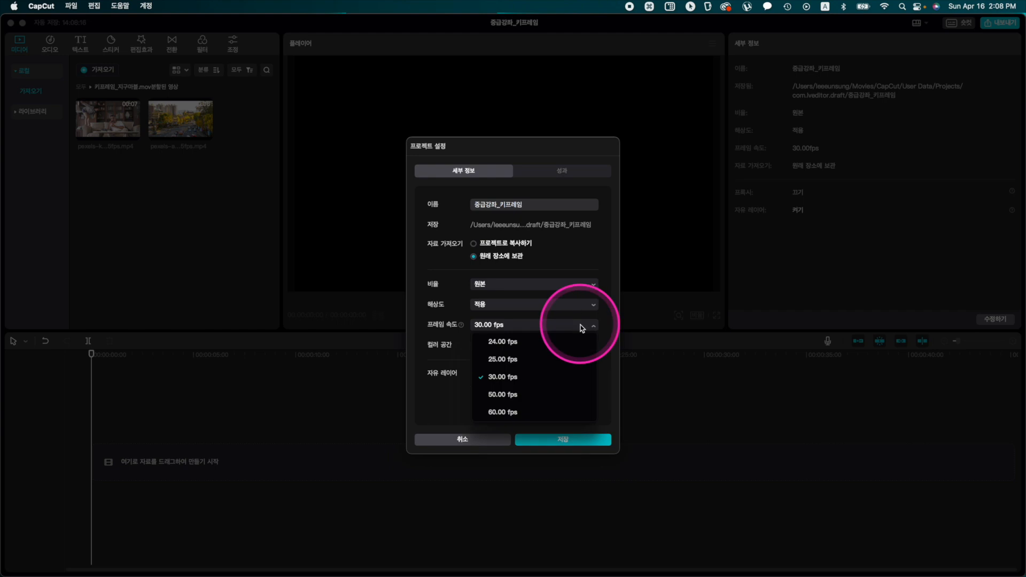
click(516, 366)
click(544, 444)
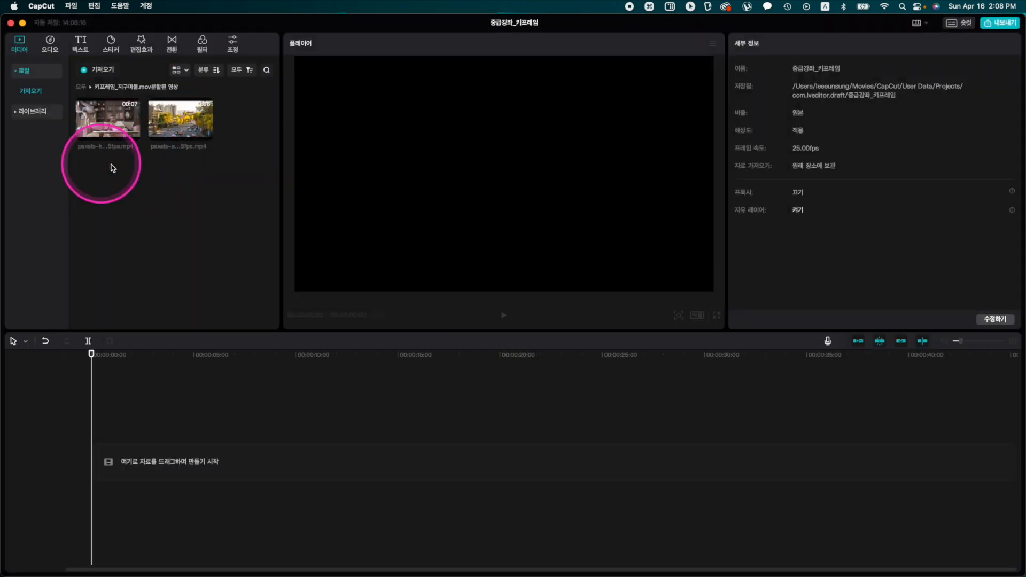
Add the living-room sofa clip from the imported media to the timeline and play it through
click(133, 133)
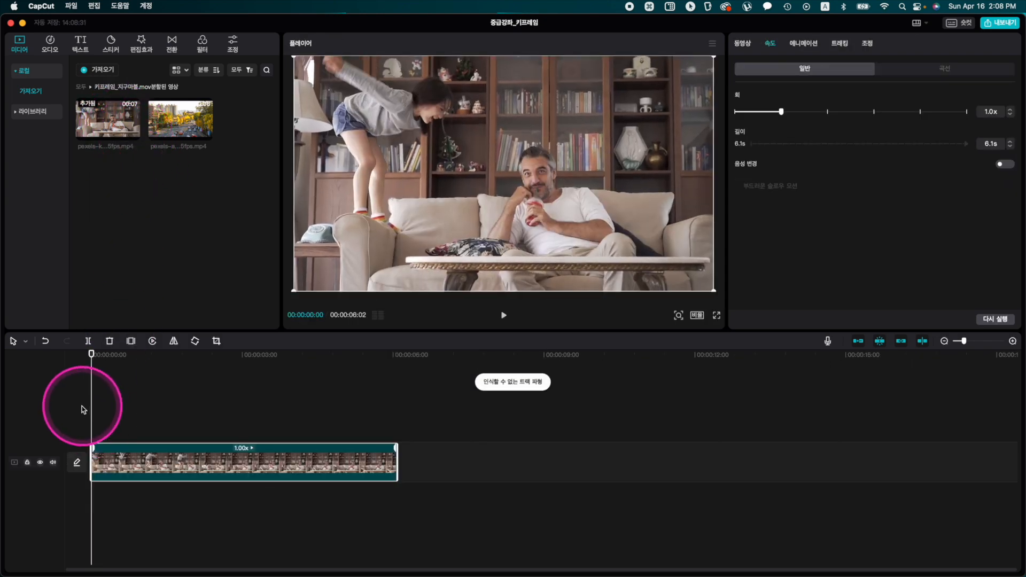
key(space)
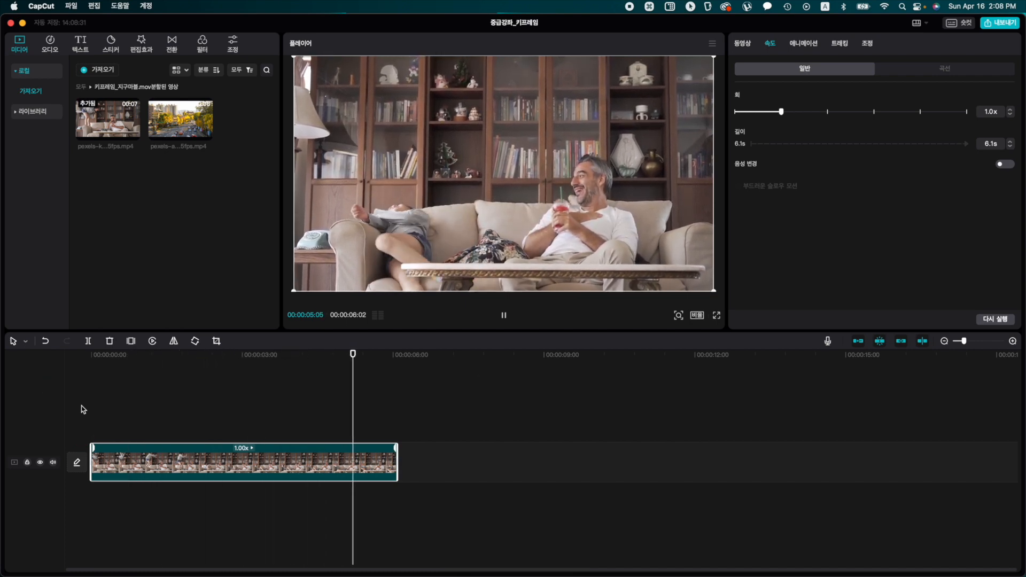
key(space)
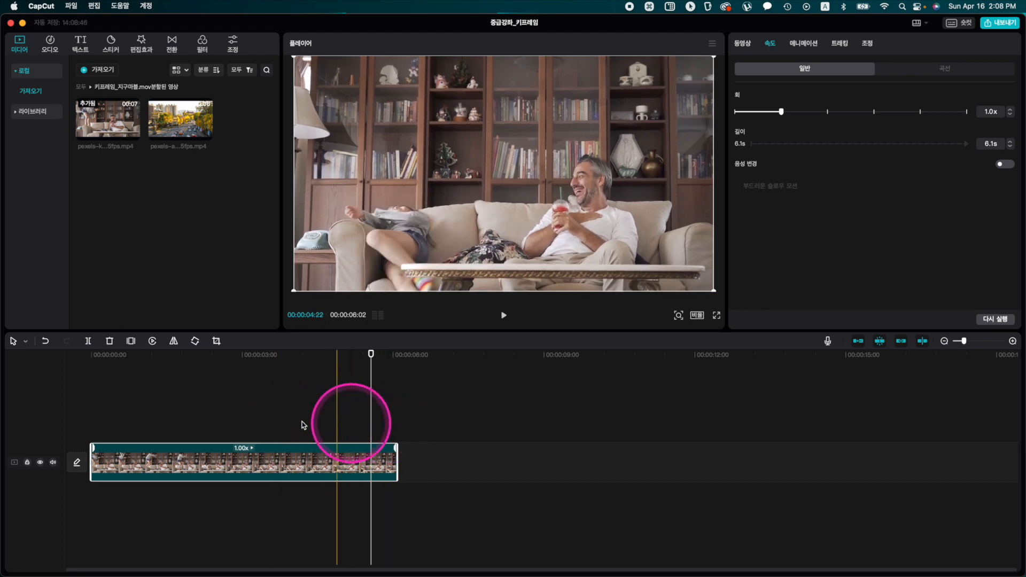
Add a scale keyframe to the sofa clip at 00:00:01:07, where the girl is in mid-jump
click(157, 422)
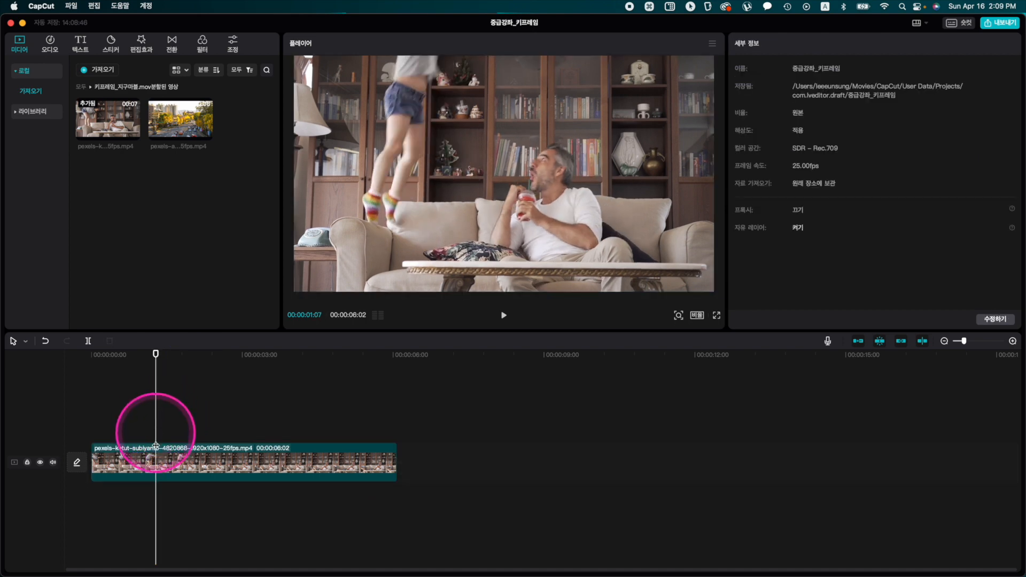
click(156, 454)
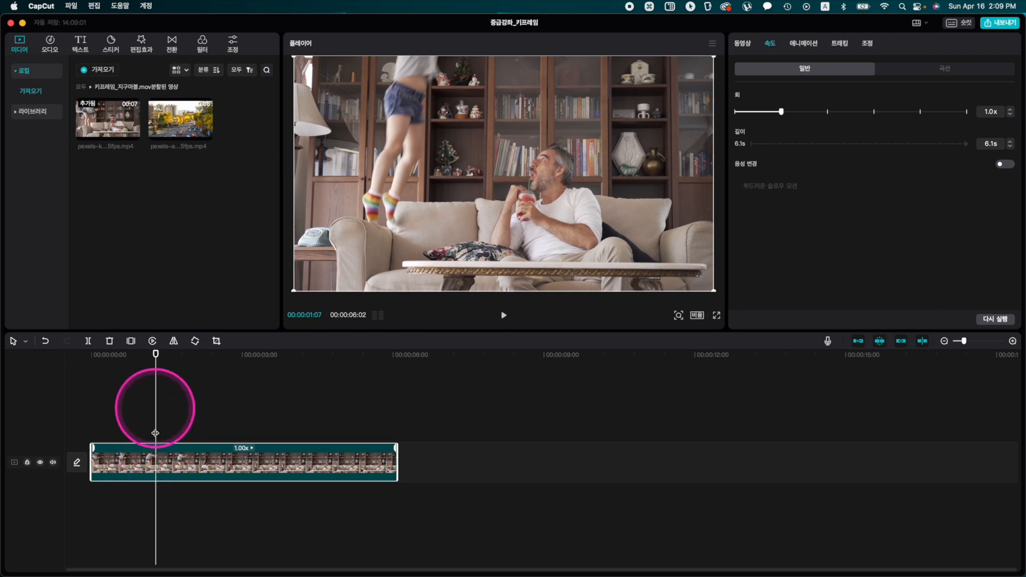
click(741, 44)
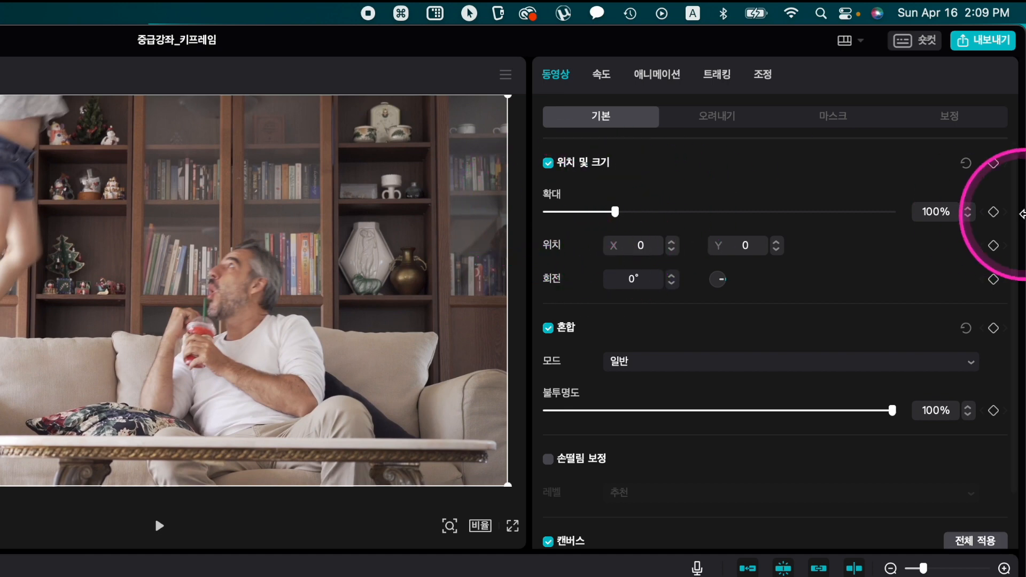
click(992, 212)
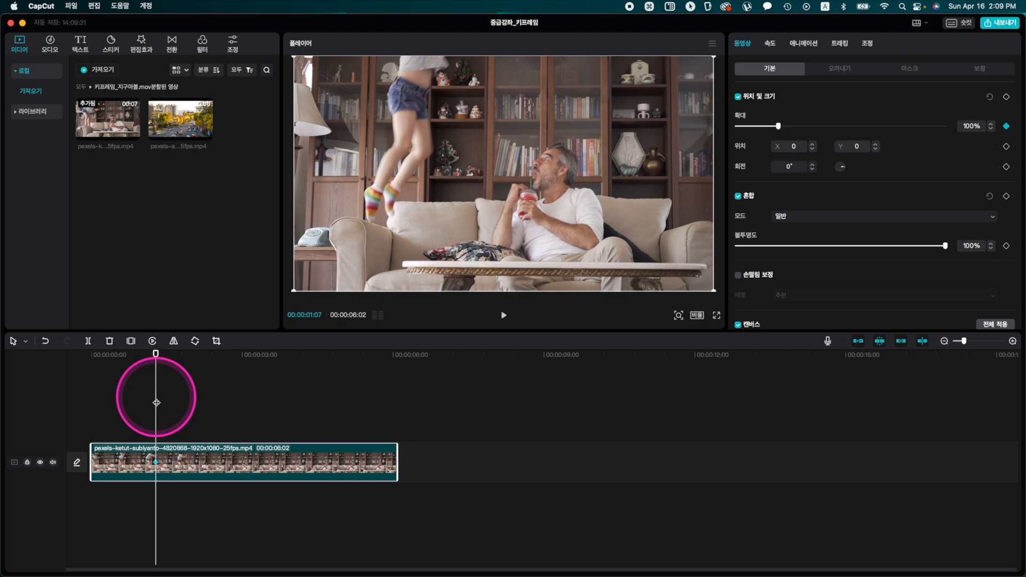
Add a second scale keyframe at 00:00:01:18 and enlarge the video there to 135%
drag(156, 402, 177, 402)
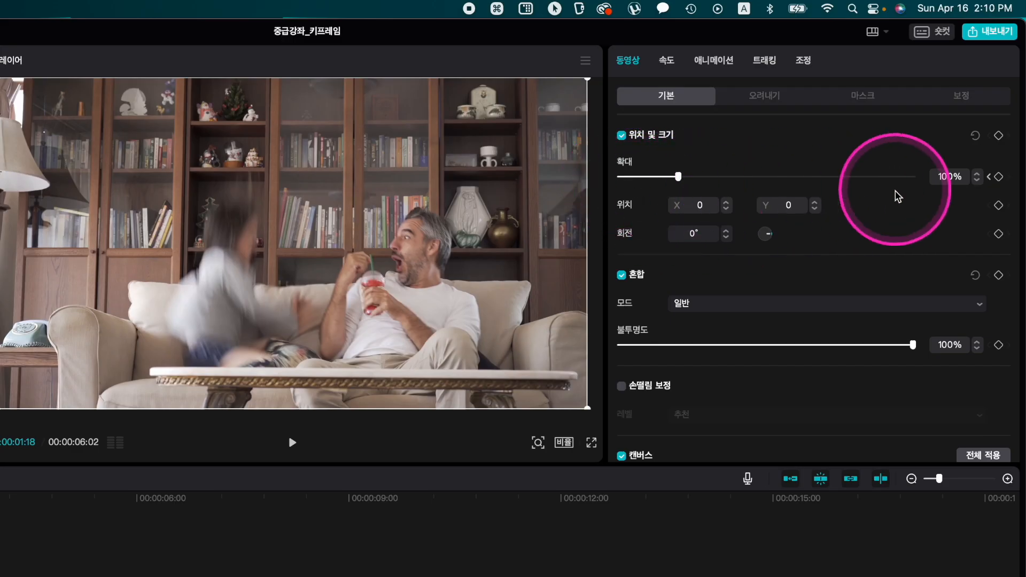
click(998, 177)
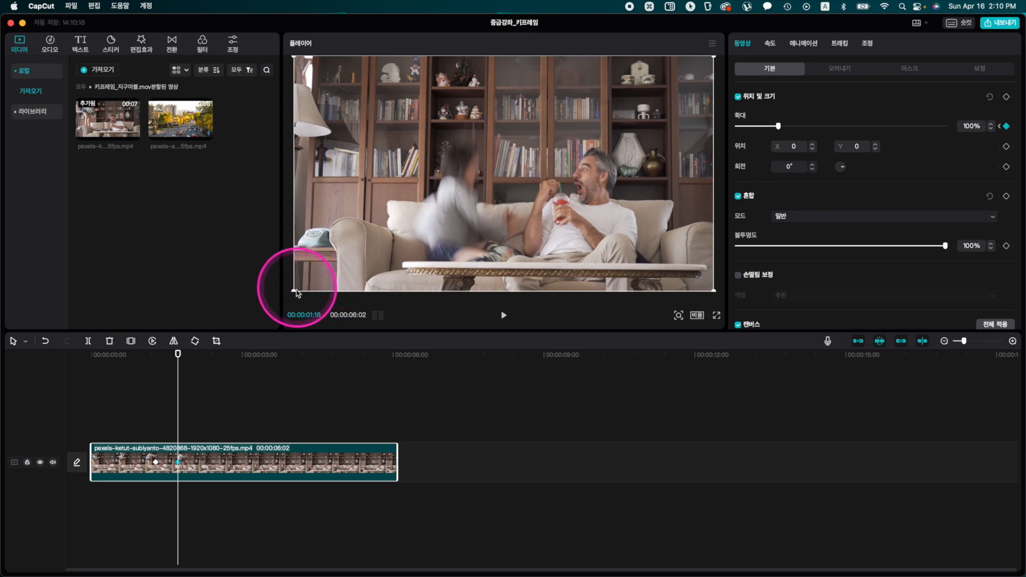
drag(294, 293, 249, 332)
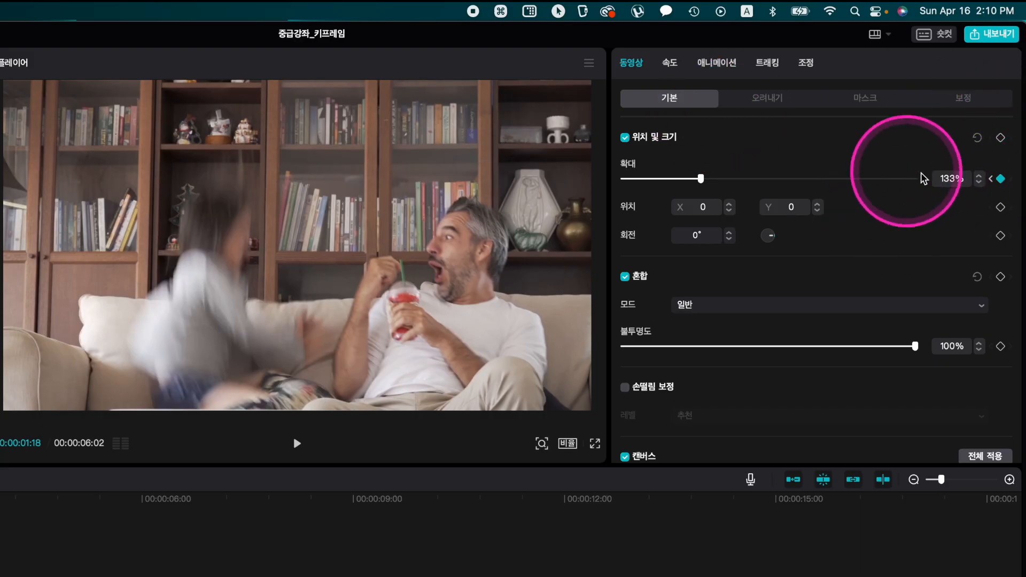
double_click(944, 178)
text(13)
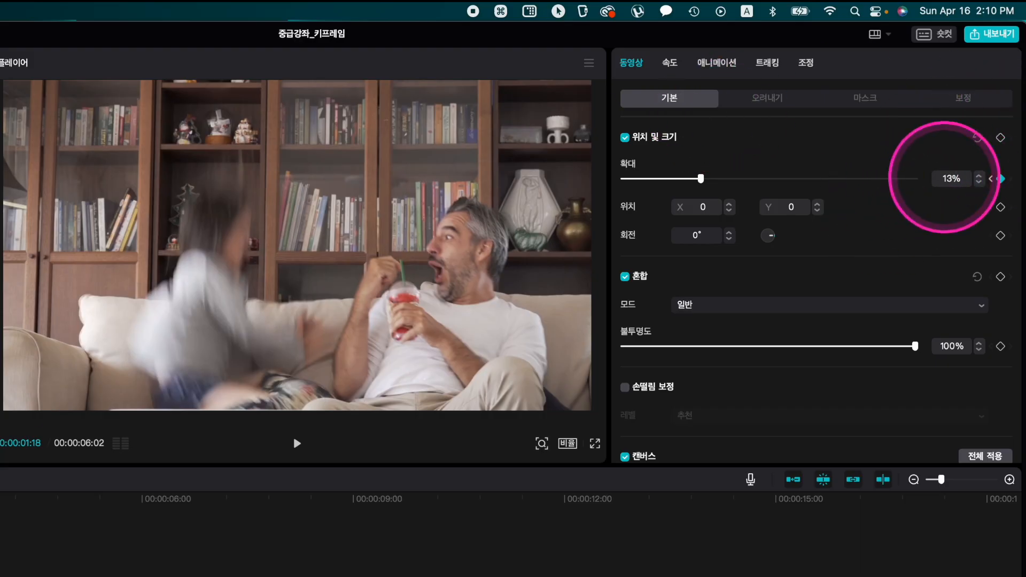
text(1)
key(Return)
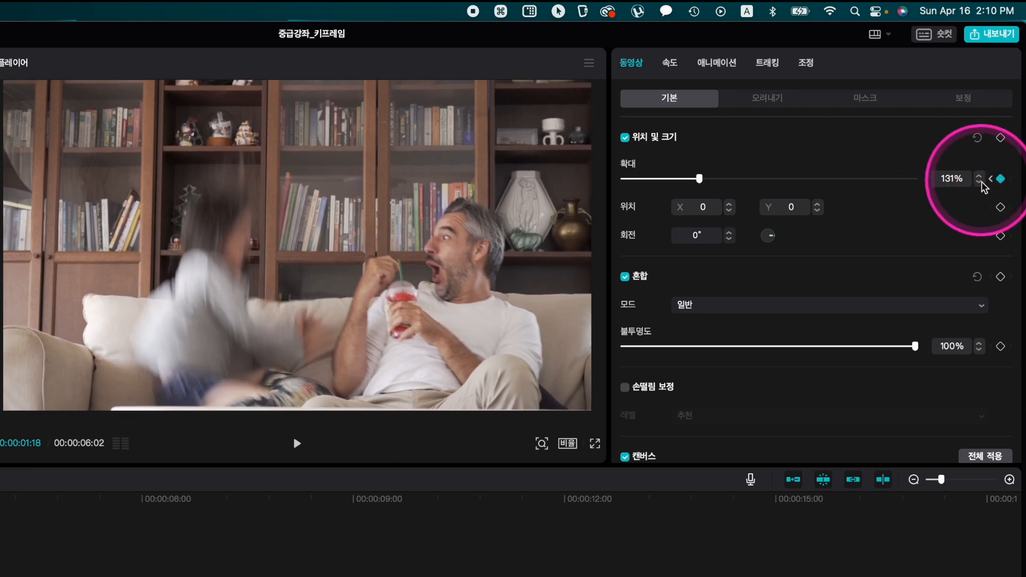
click(979, 183)
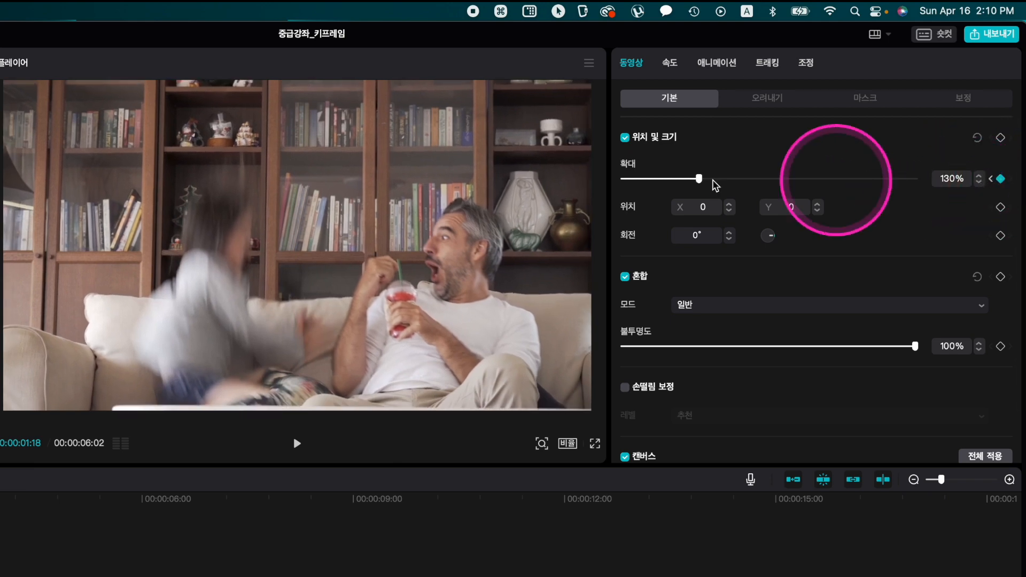
drag(699, 181, 703, 185)
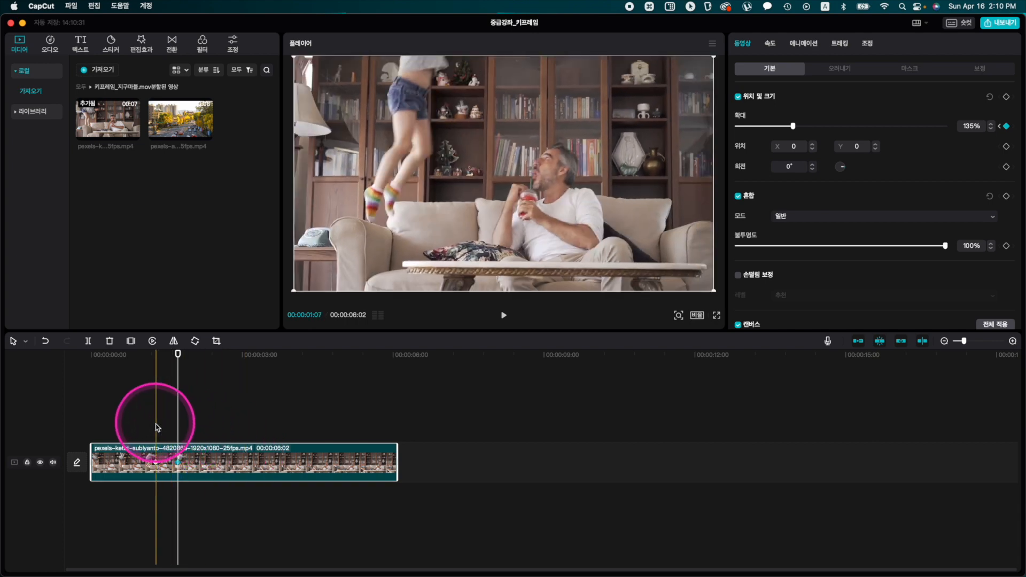
Play the section around the two scale keyframes several times to check the zoom-in
click(157, 463)
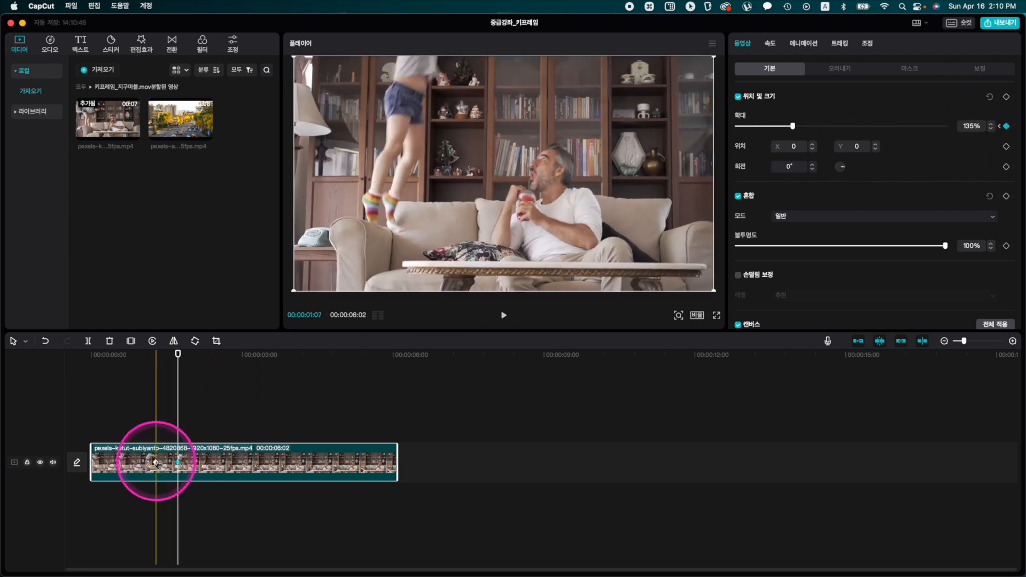
key(space)
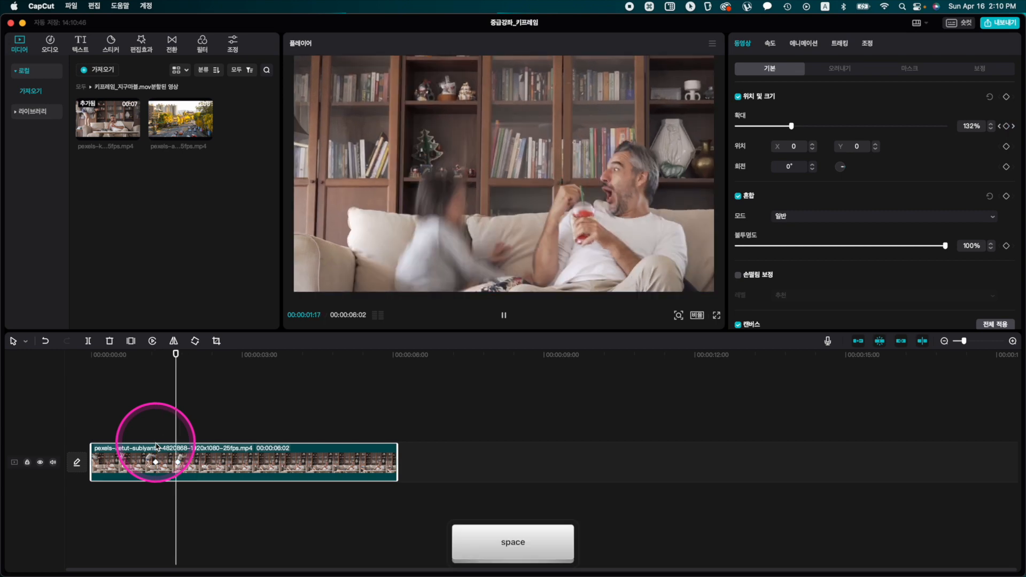
click(137, 409)
key(space)
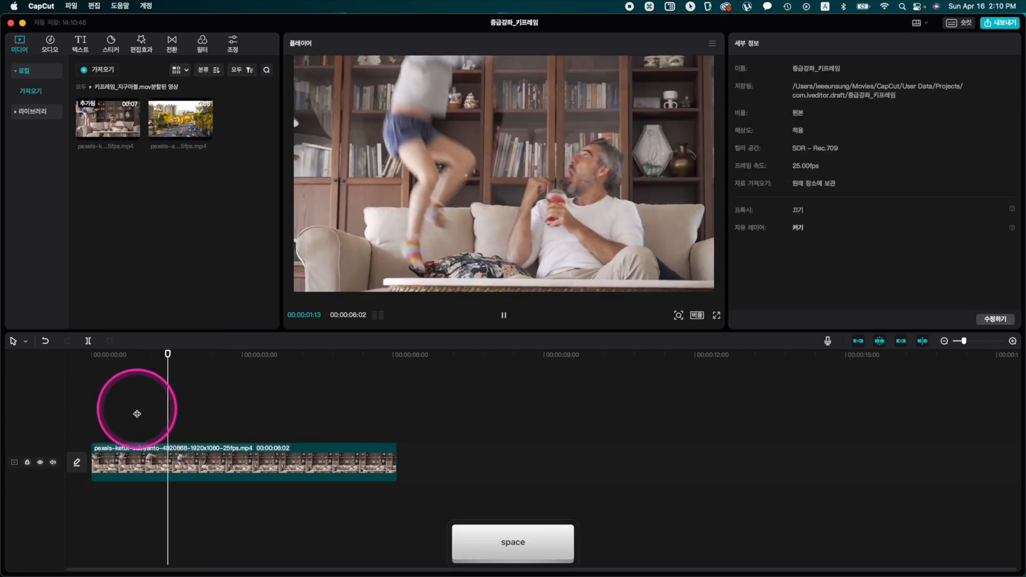
click(137, 414)
key(space)
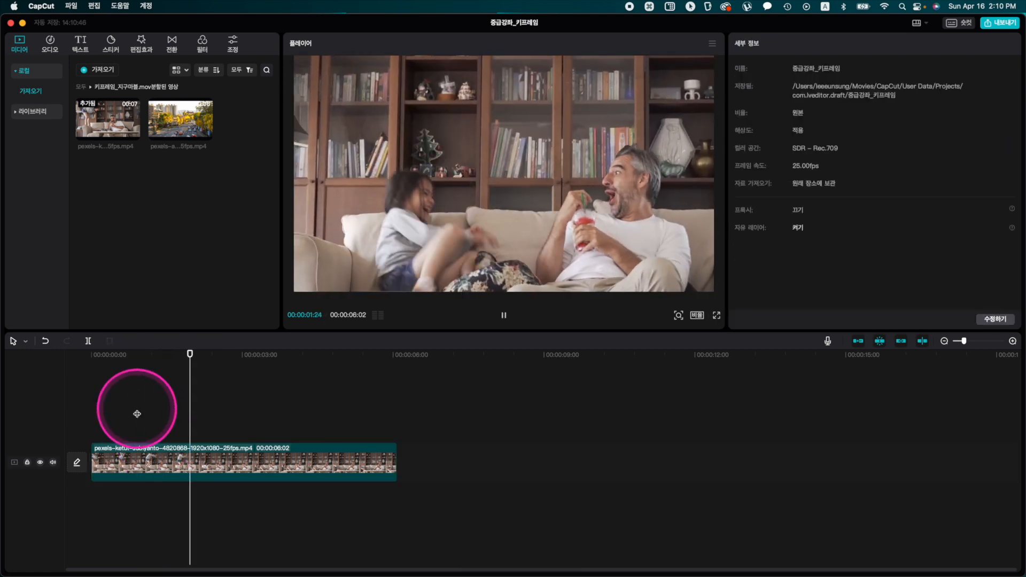
key(space)
click(185, 468)
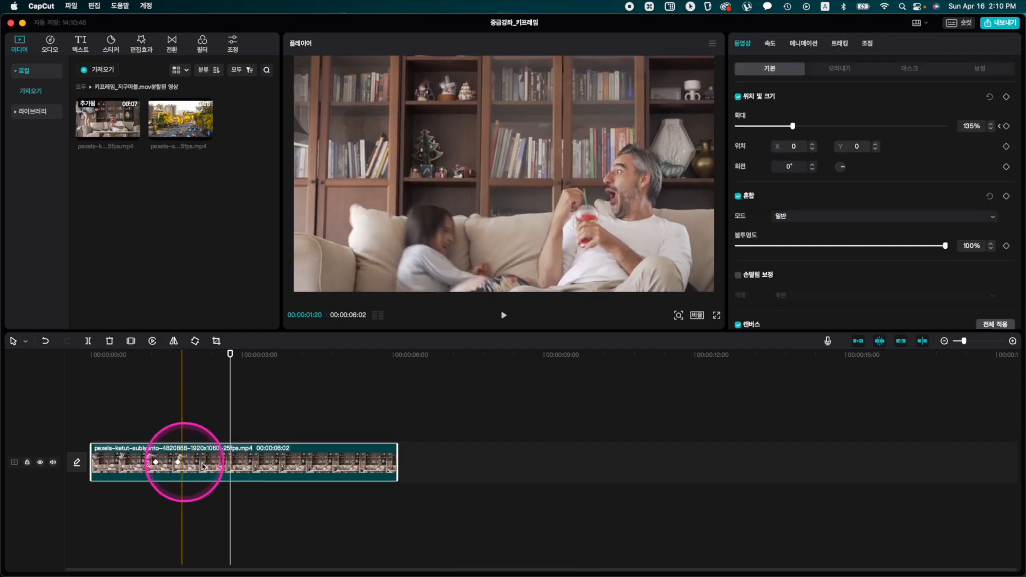
Review the zoom-in by playing the clip from its beginning and again from just before the first keyframe
drag(230, 356, 148, 389)
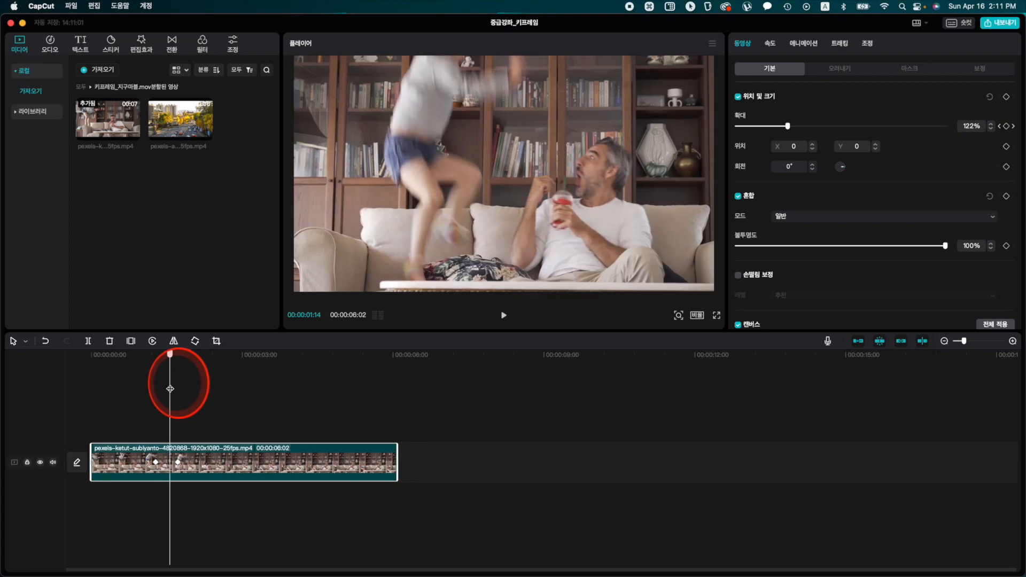
drag(170, 388, 84, 384)
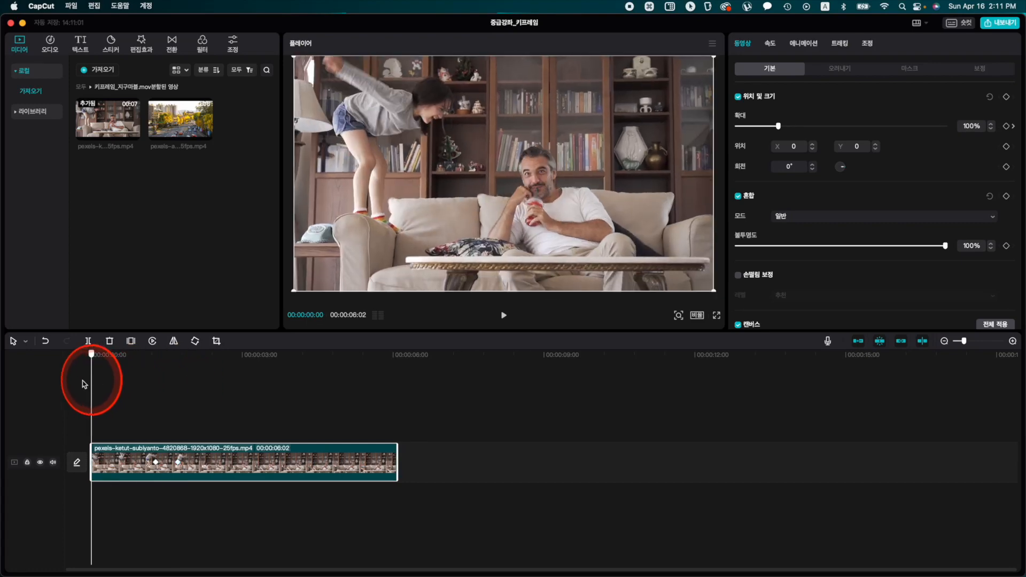
key(space)
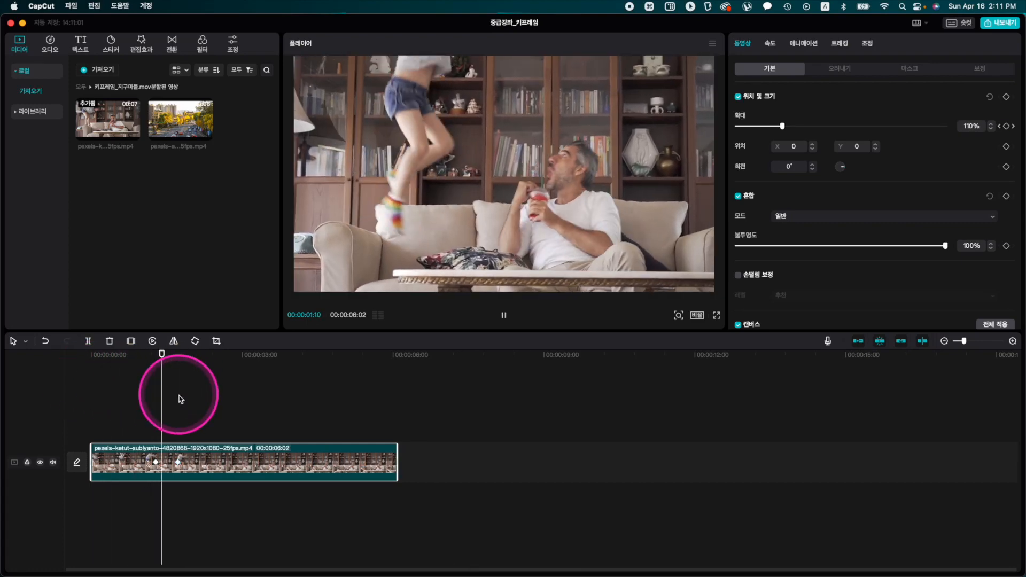
key(space)
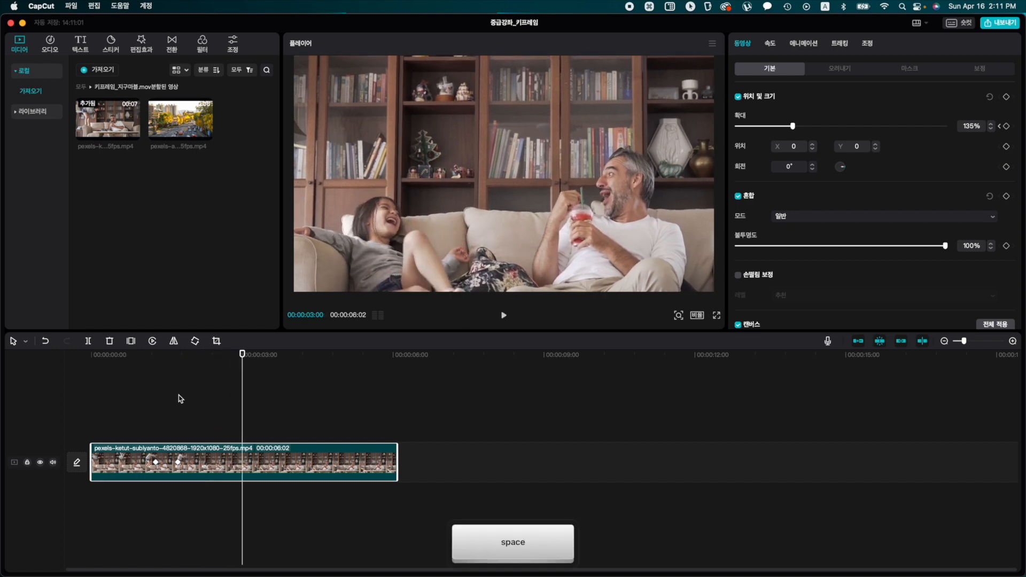
click(133, 397)
key(space)
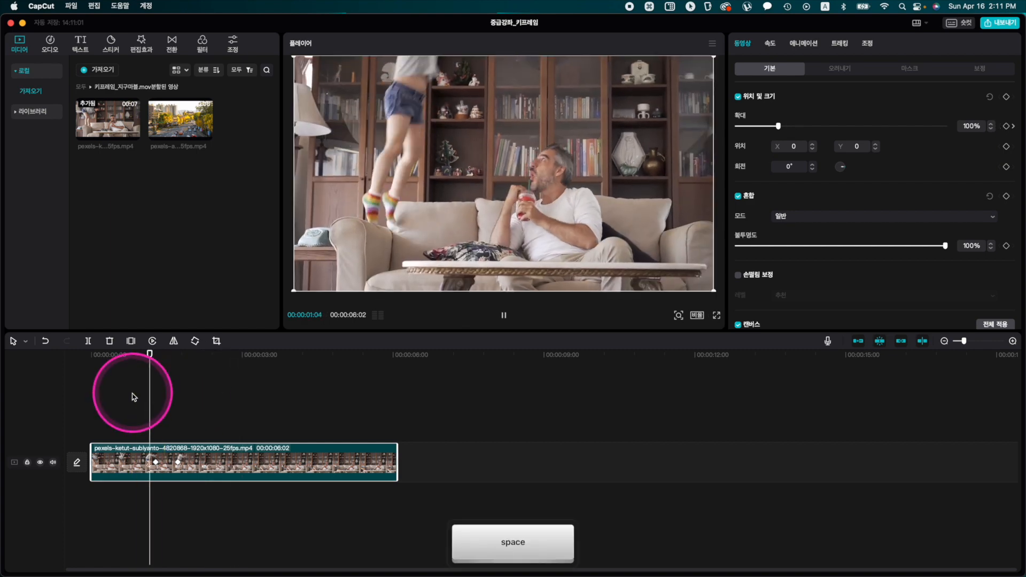
click(133, 397)
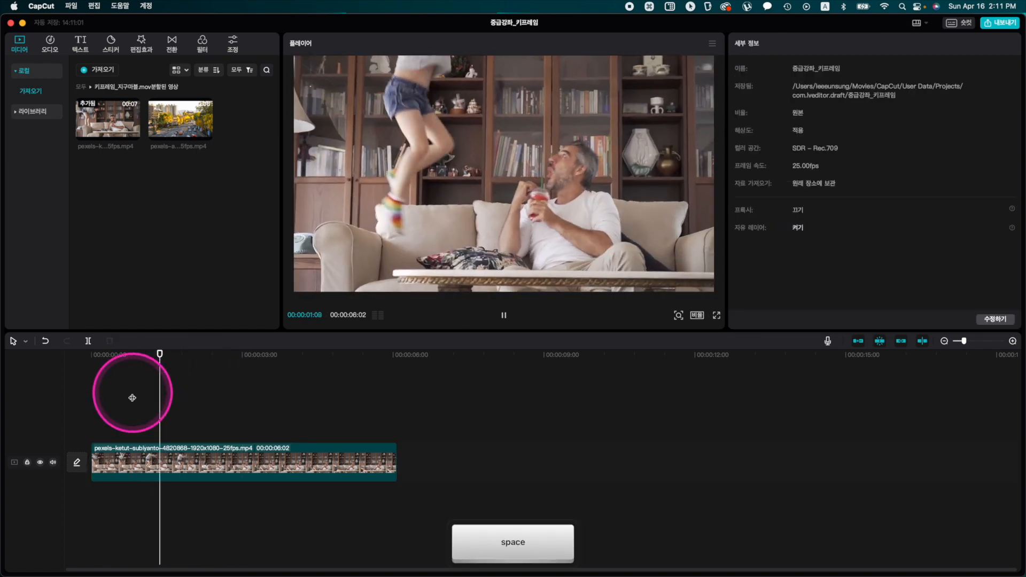
key(space)
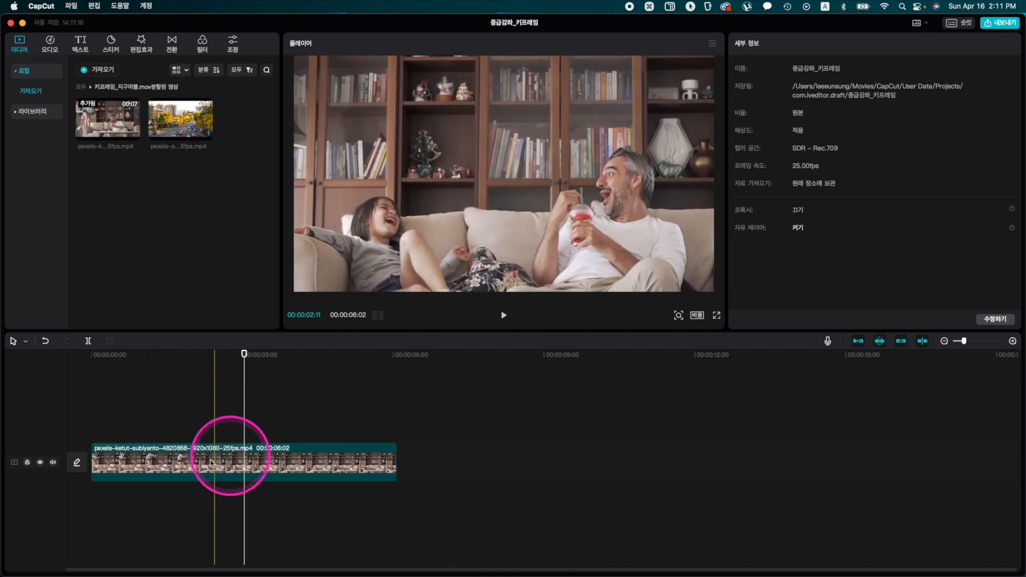
Split the clip at the first scale keyframe (00:00:01:07) and again at the second one (00:00:01:18)
click(164, 462)
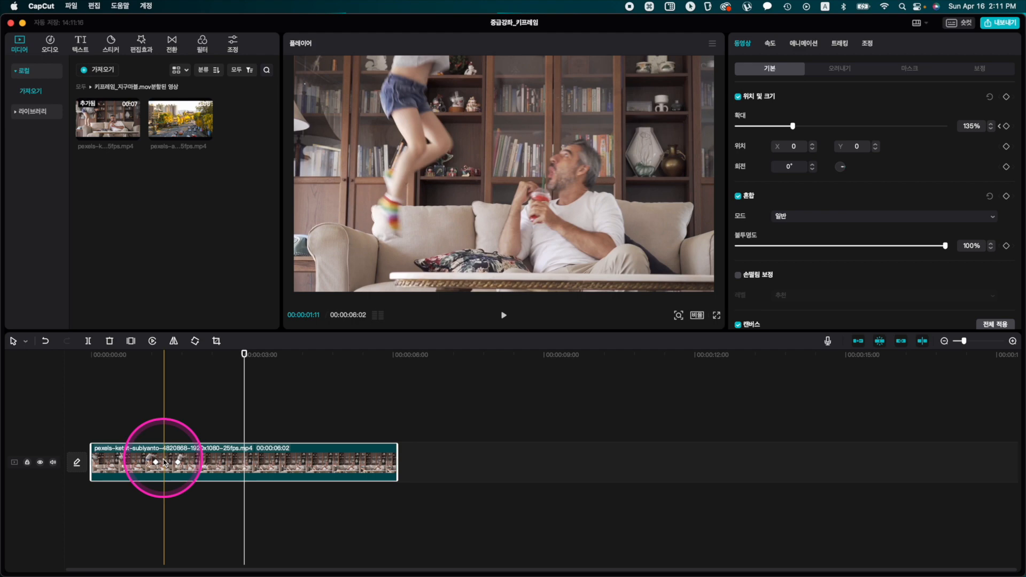
click(156, 462)
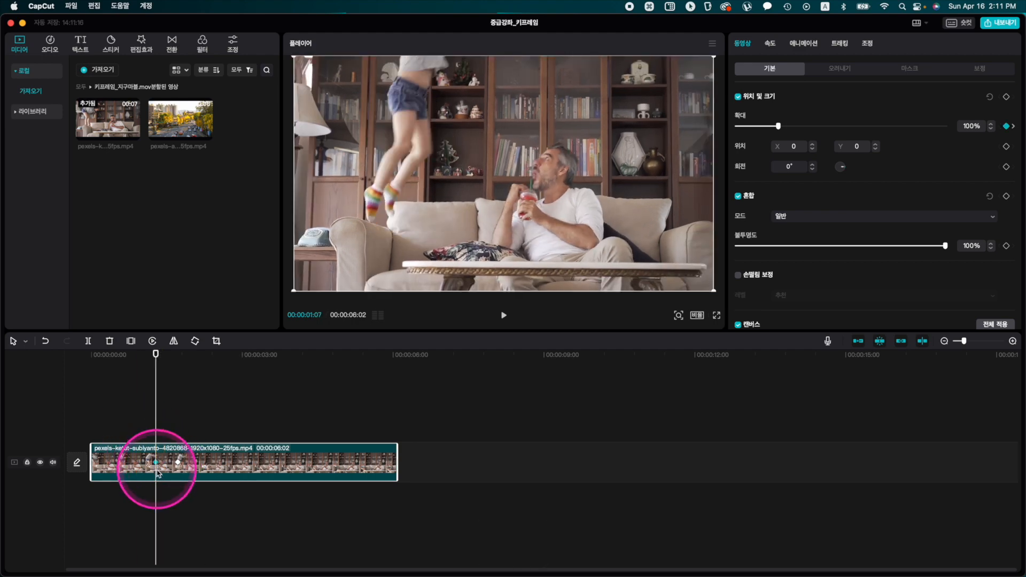
key(super+b)
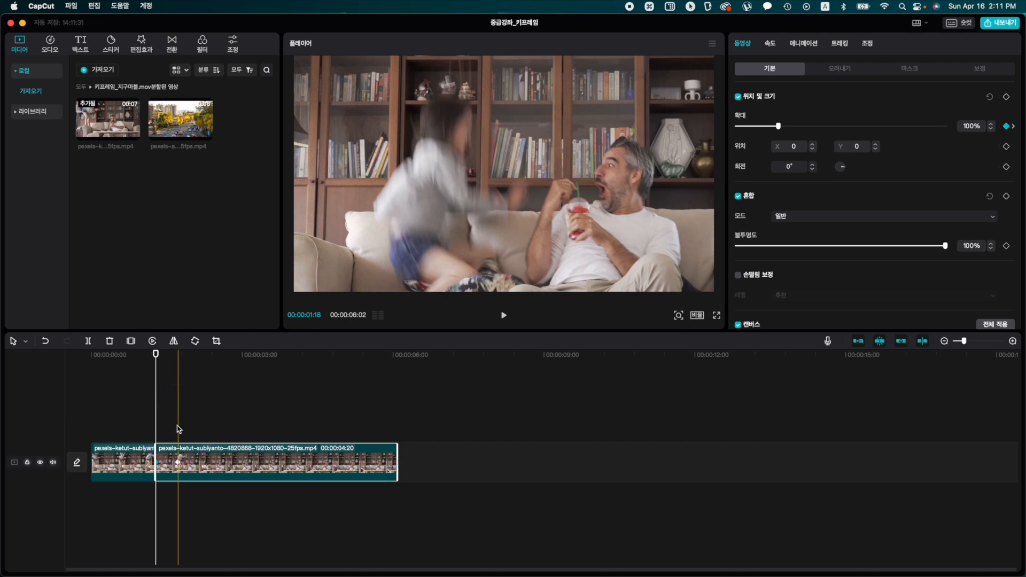
key(super+b)
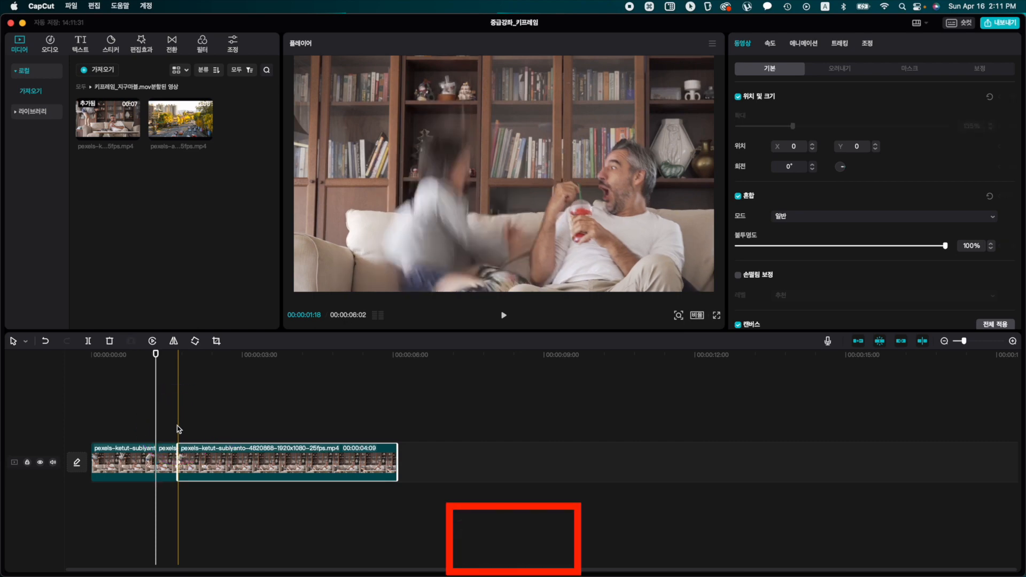
Set the playback speed of the short middle segment between the two scale keyframes to 1.4x
click(170, 454)
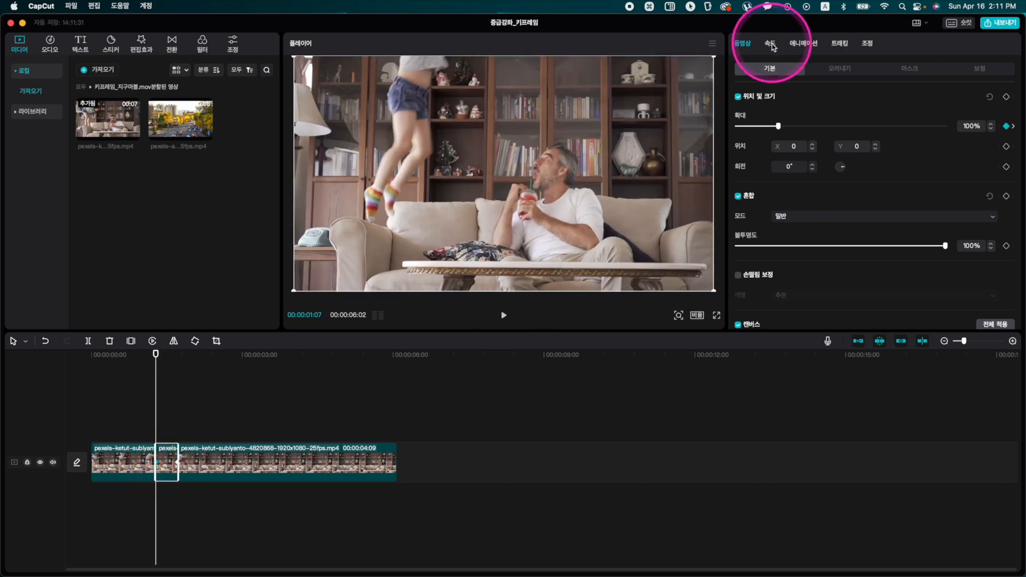
click(771, 45)
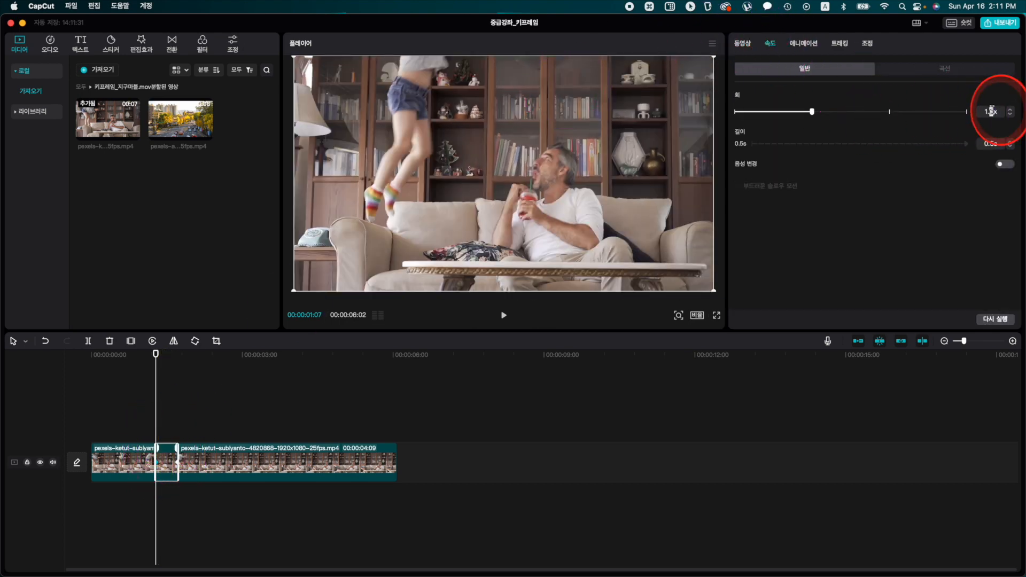
key(Return)
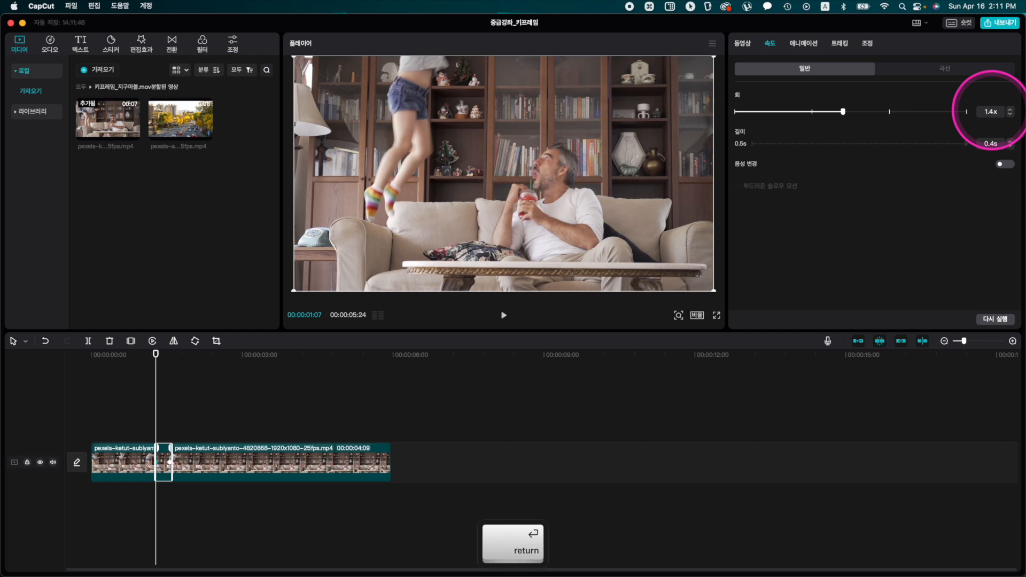
Play the section around the sped-up middle segment to check the faster zoom-in
key(space)
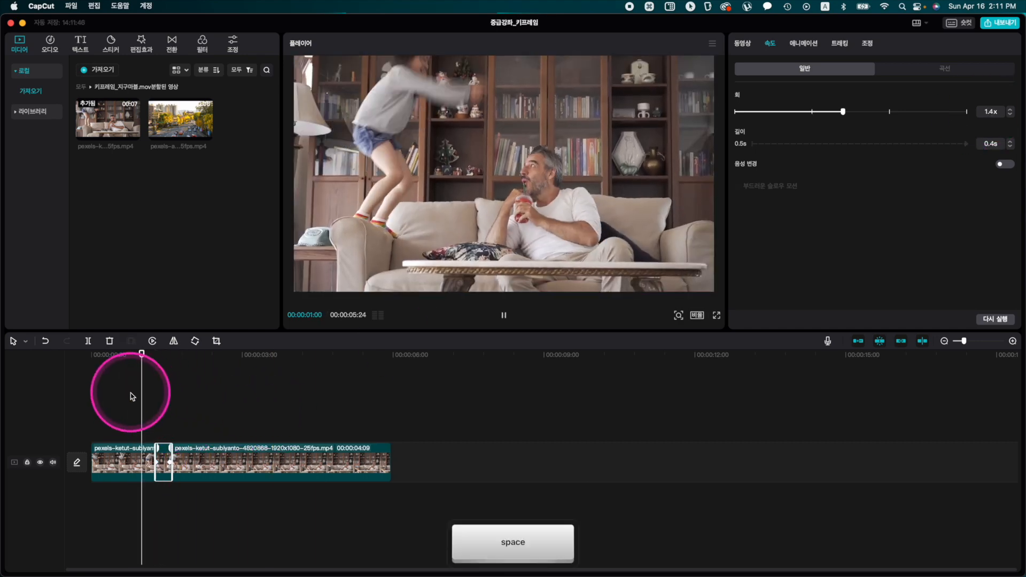
click(132, 396)
key(space)
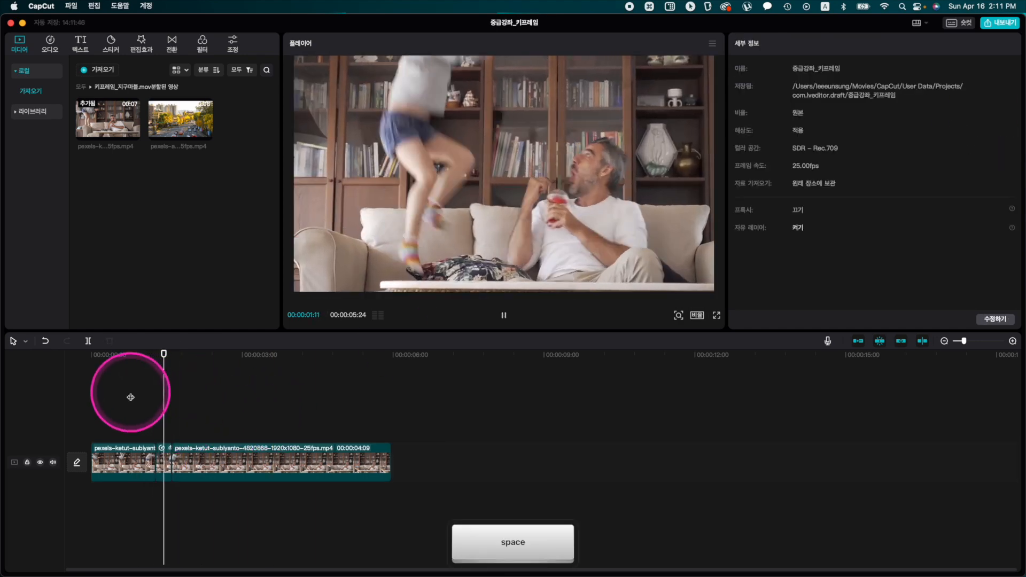
key(space)
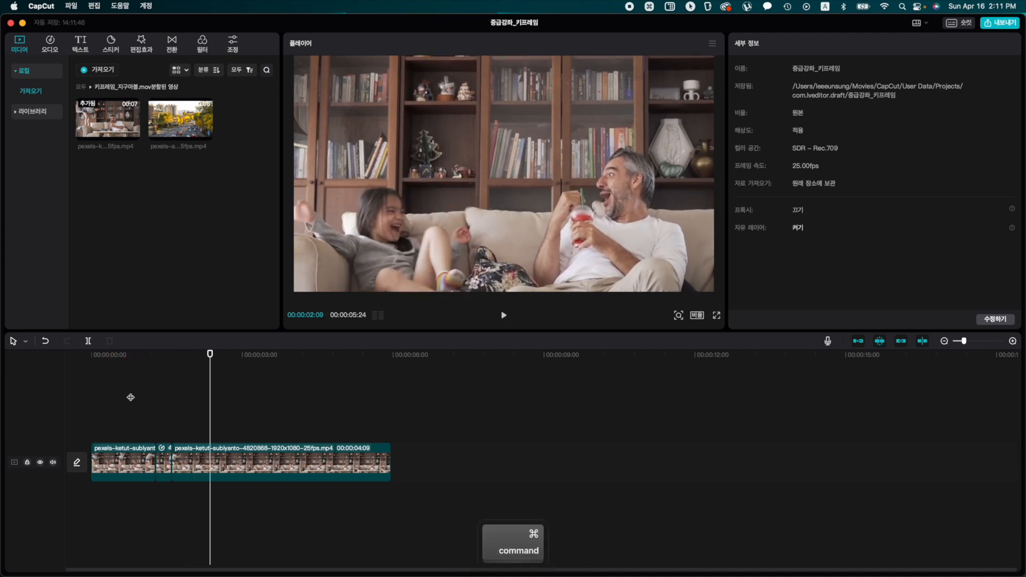
Compare the zoom-in at both speeds by undoing the speed change for one playback and redoing it for another
key(cmd+z)
click(130, 397)
key(space)
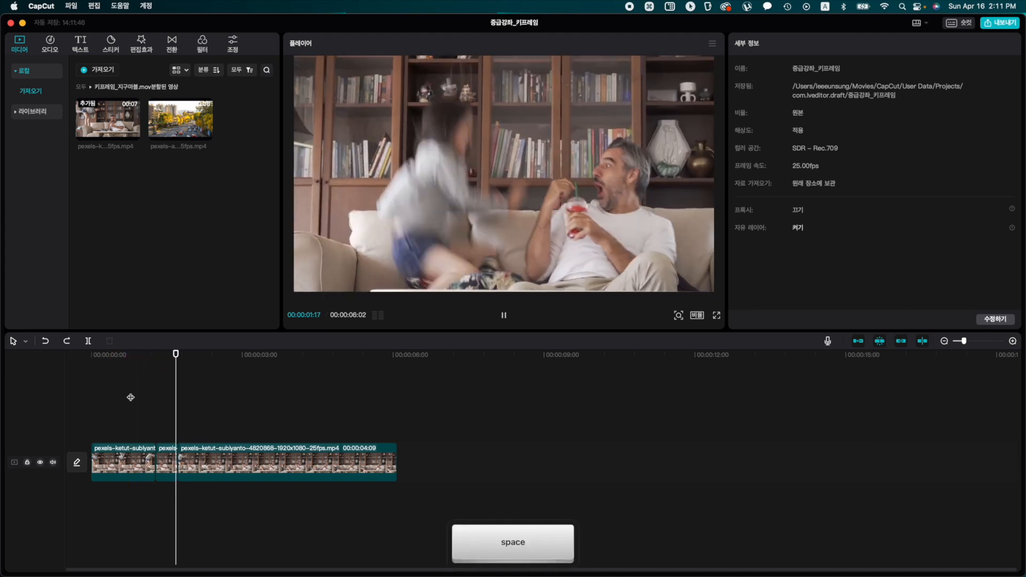
key(space)
key(cmd+shift+z)
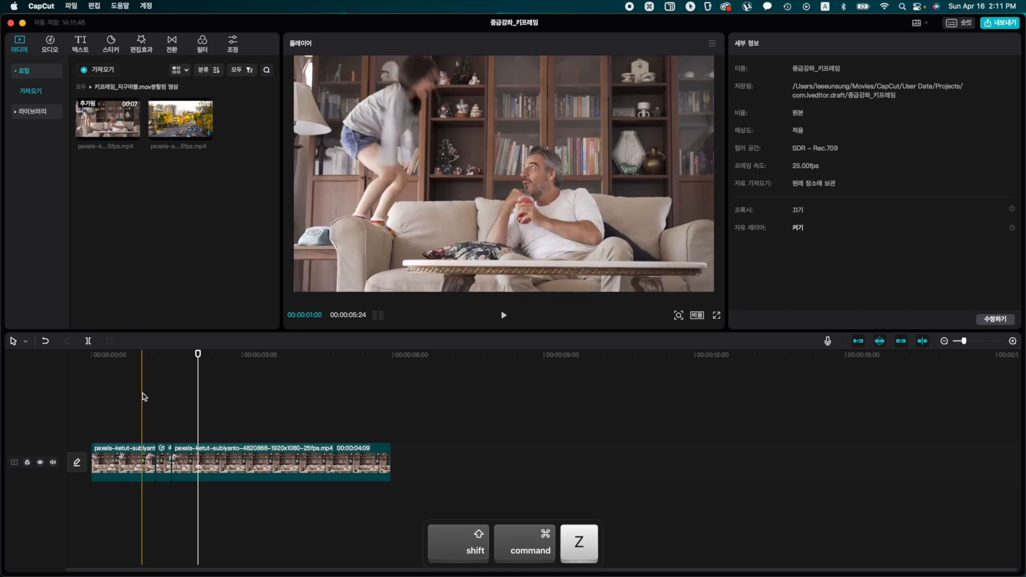
click(142, 396)
key(space)
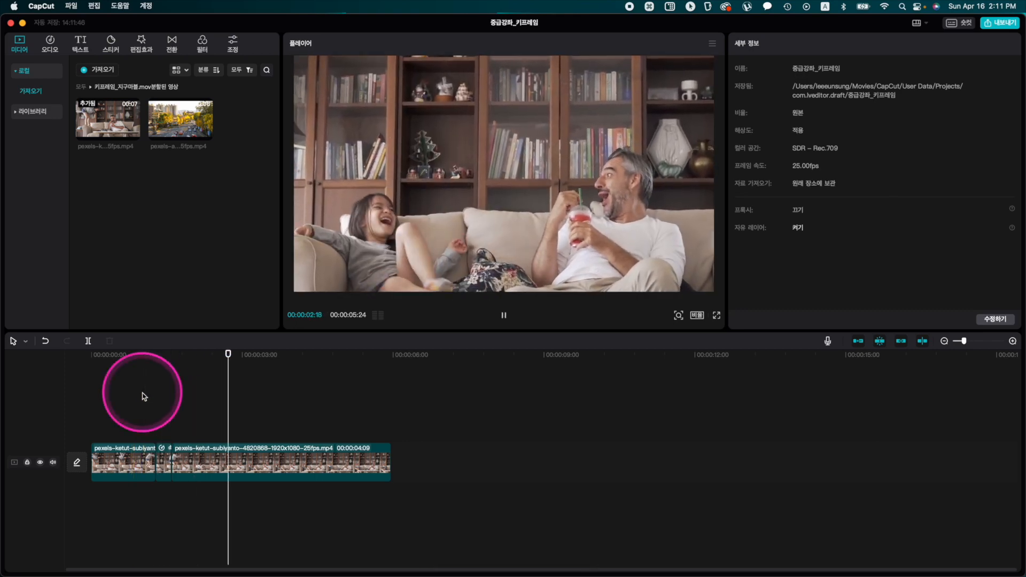
key(space)
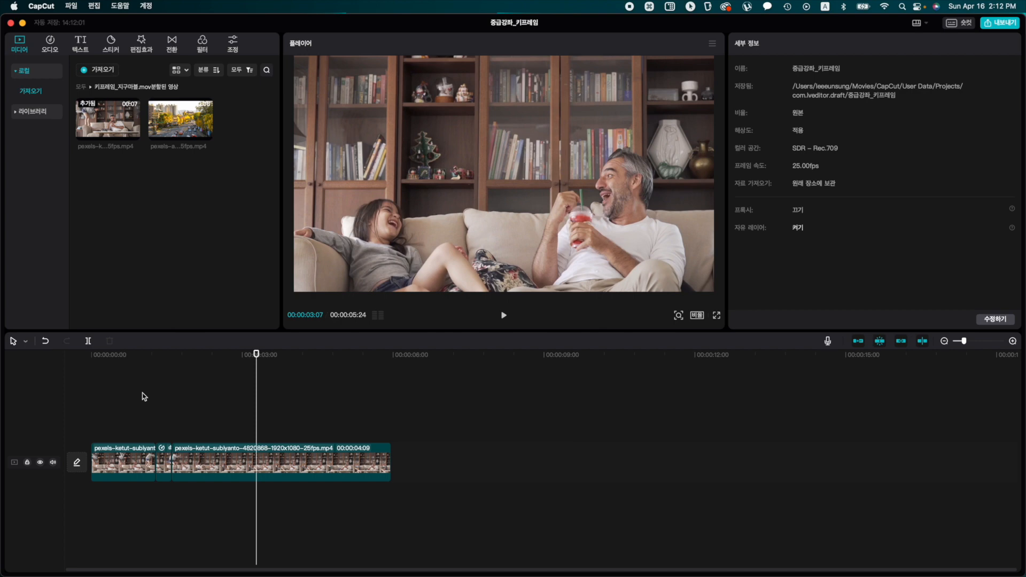
Replace all sofa clip segments on the timeline with the autumn city street clip and play it through
drag(142, 395, 213, 492)
key(Delete)
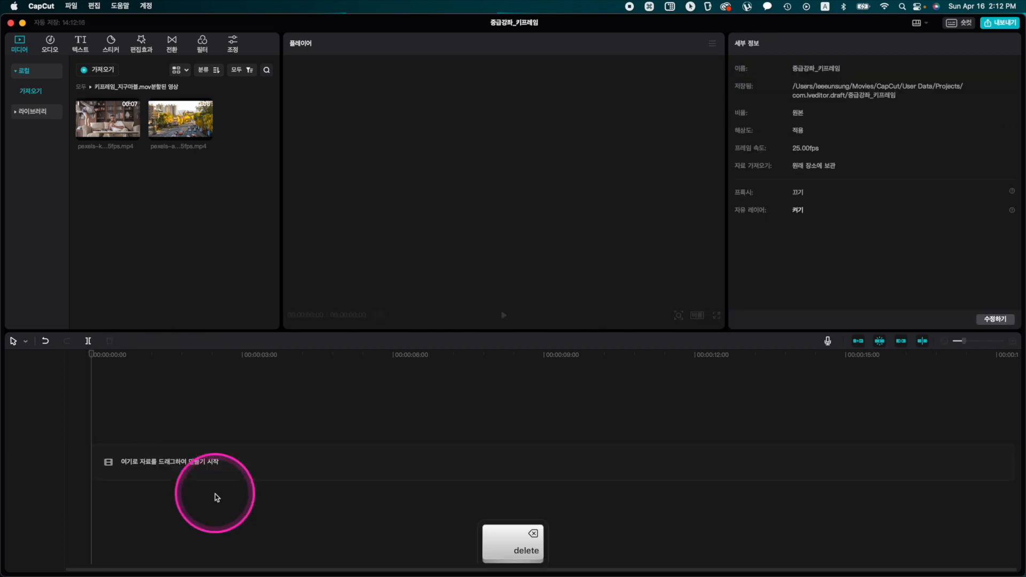
click(206, 133)
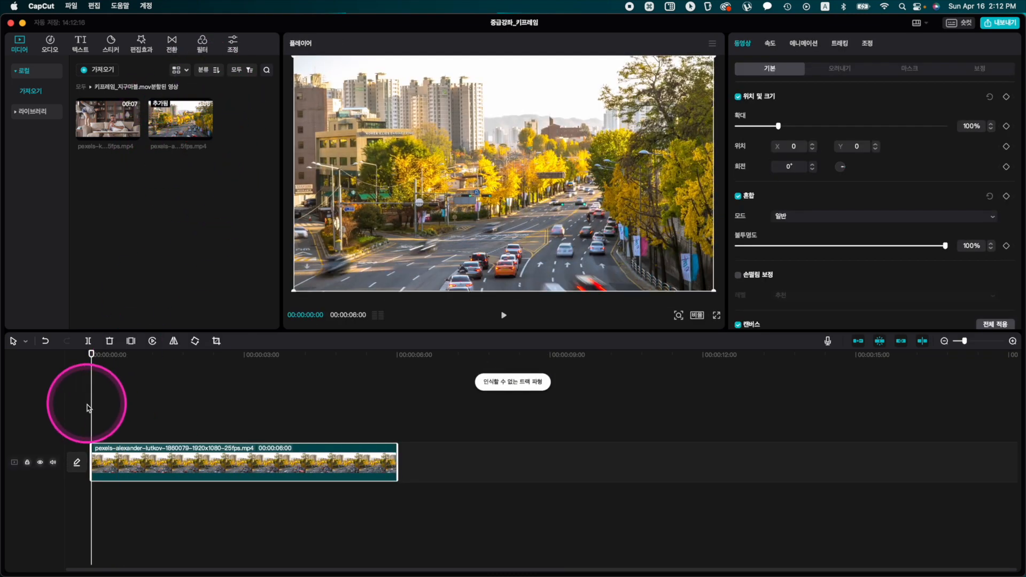
key(space)
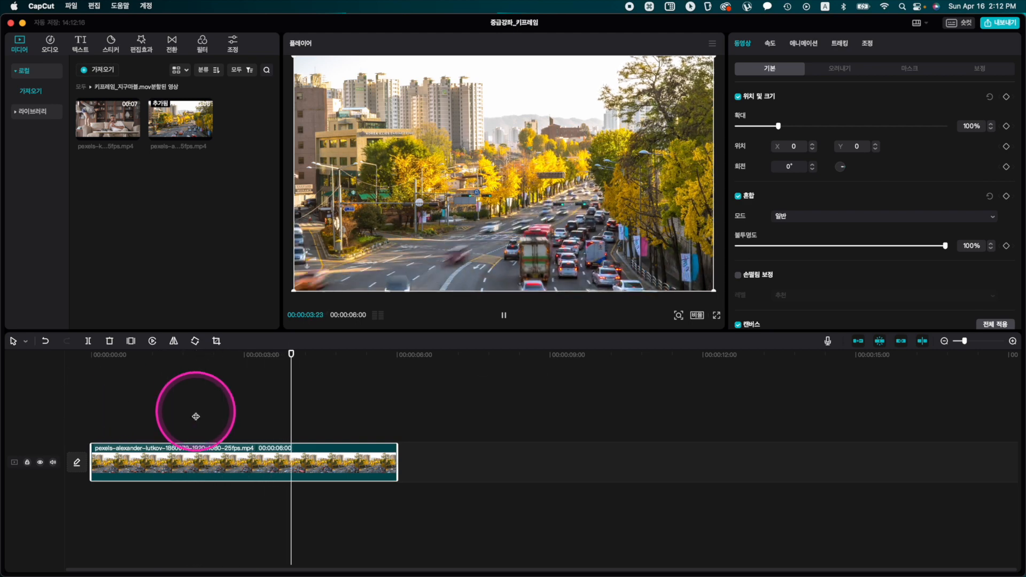
key(space)
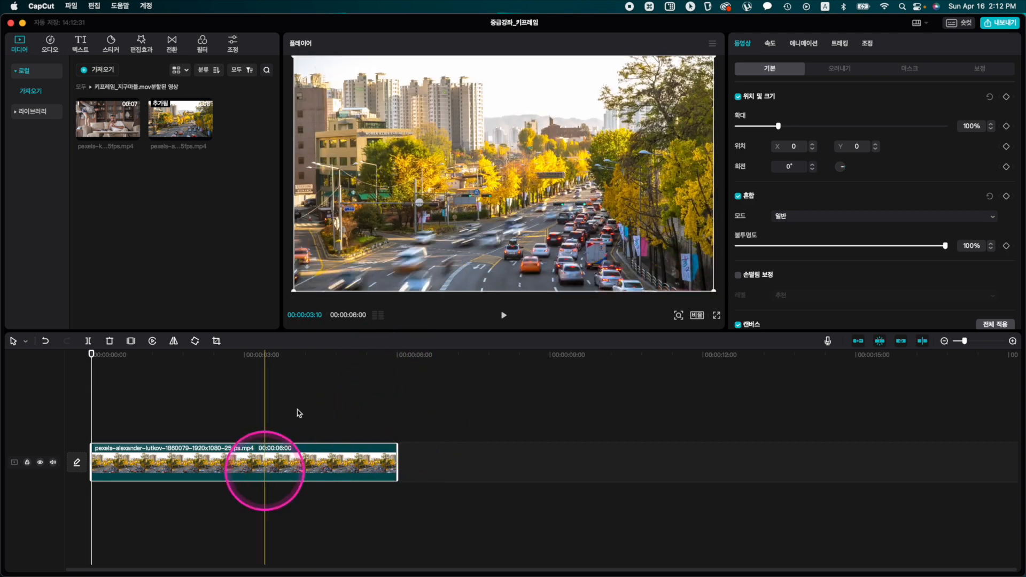
Set the street clip's speed to 2.0x and play its beginning
click(771, 42)
key(Return)
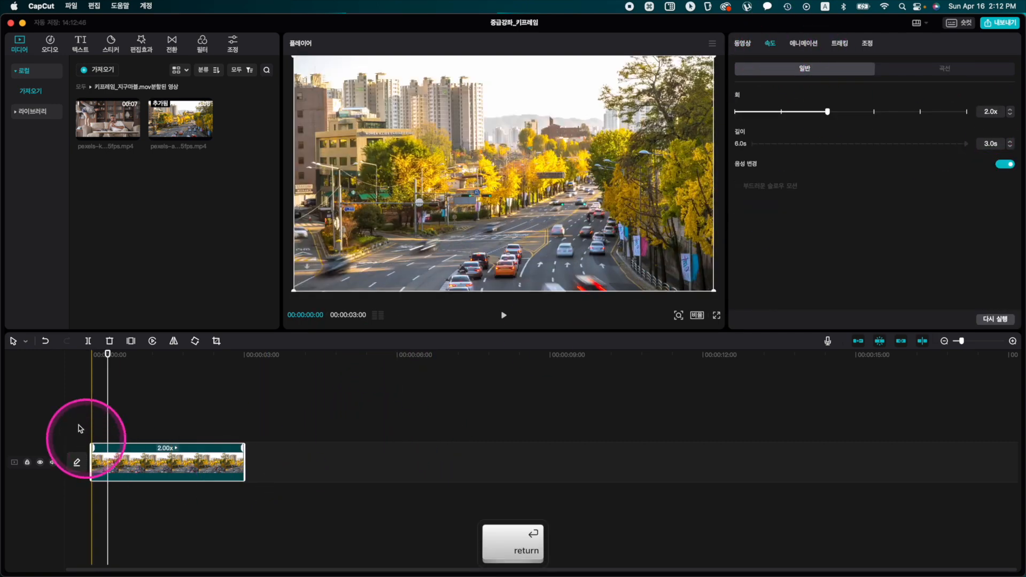
key(space)
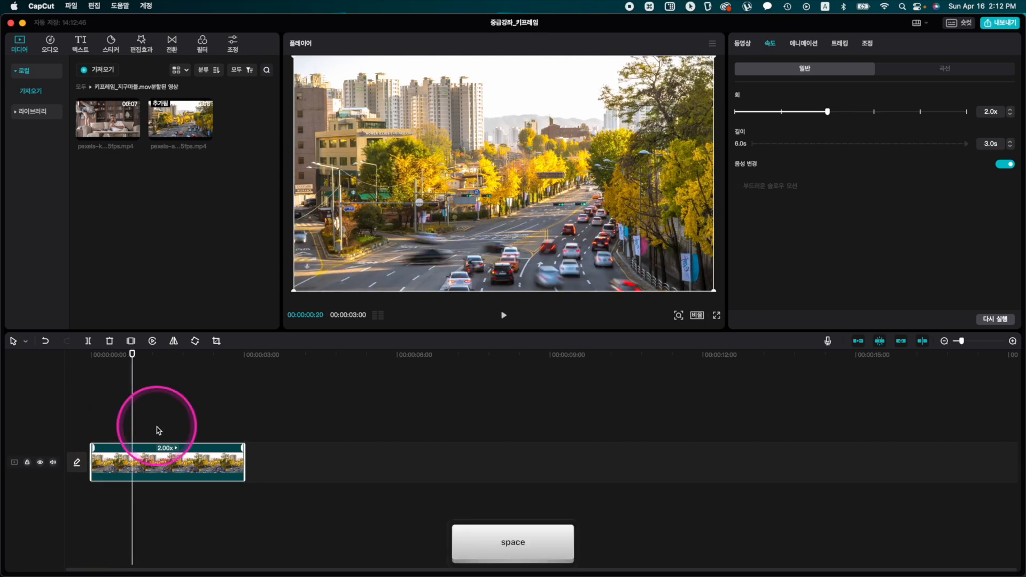
Add a scale keyframe at the very start of the street clip and set its scale to 130%
drag(132, 354, 85, 359)
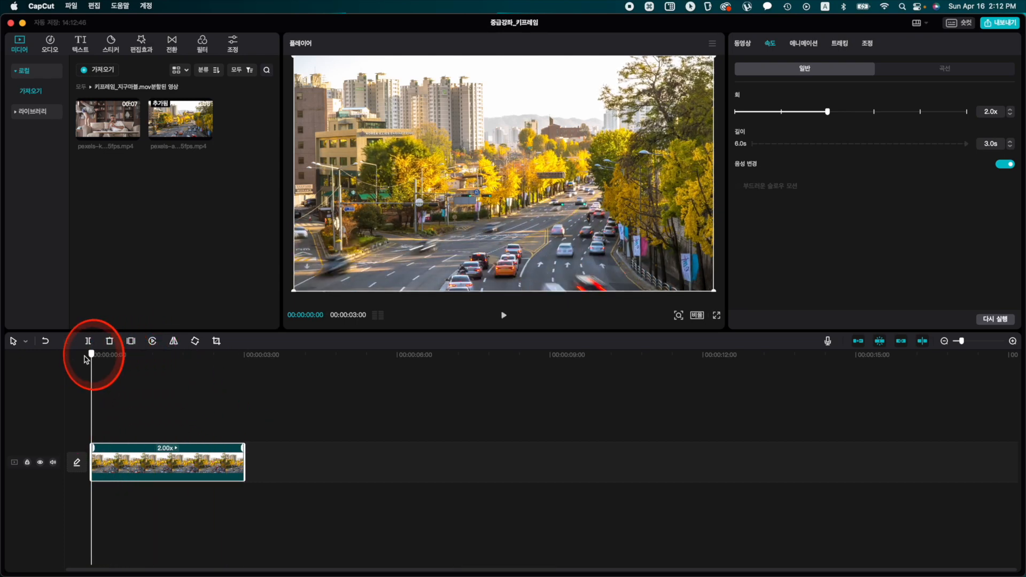
click(100, 465)
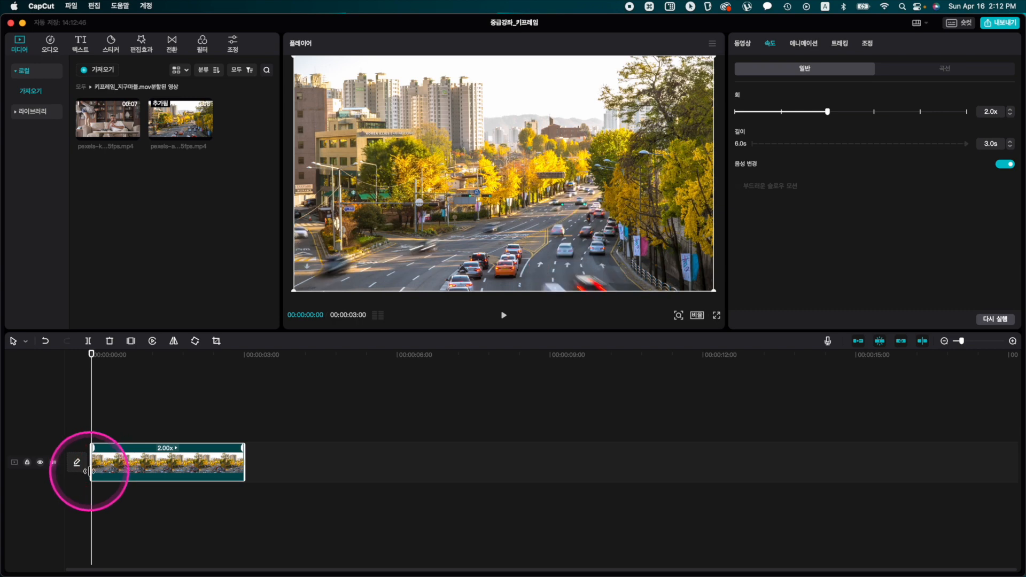
click(742, 44)
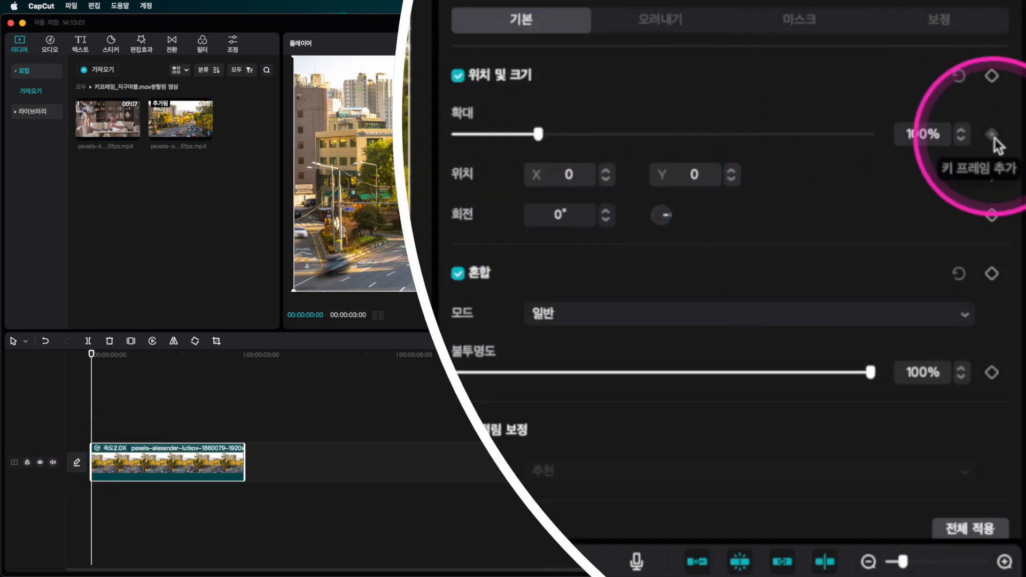
click(992, 137)
click(920, 134)
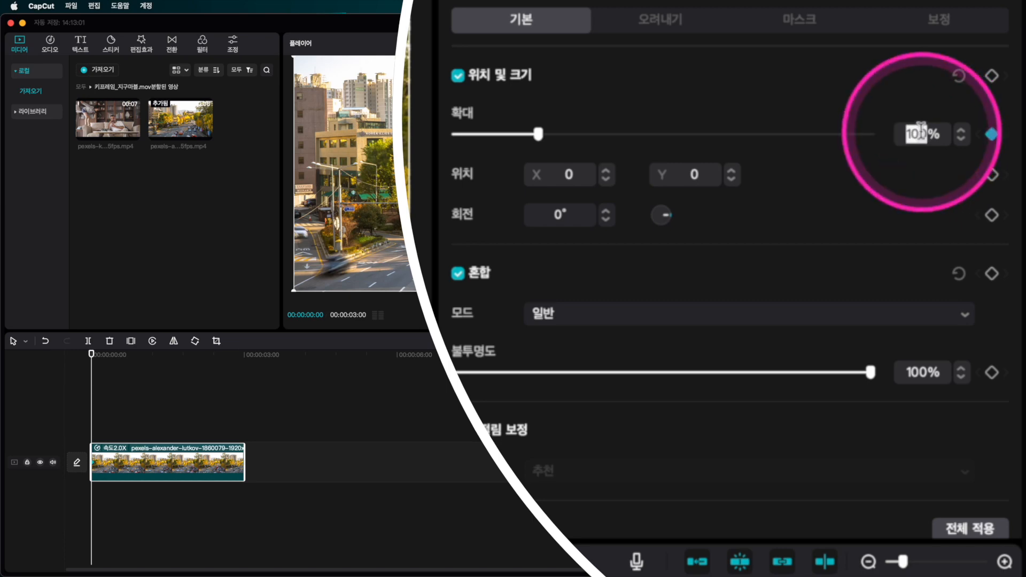
text(130)
key(Return)
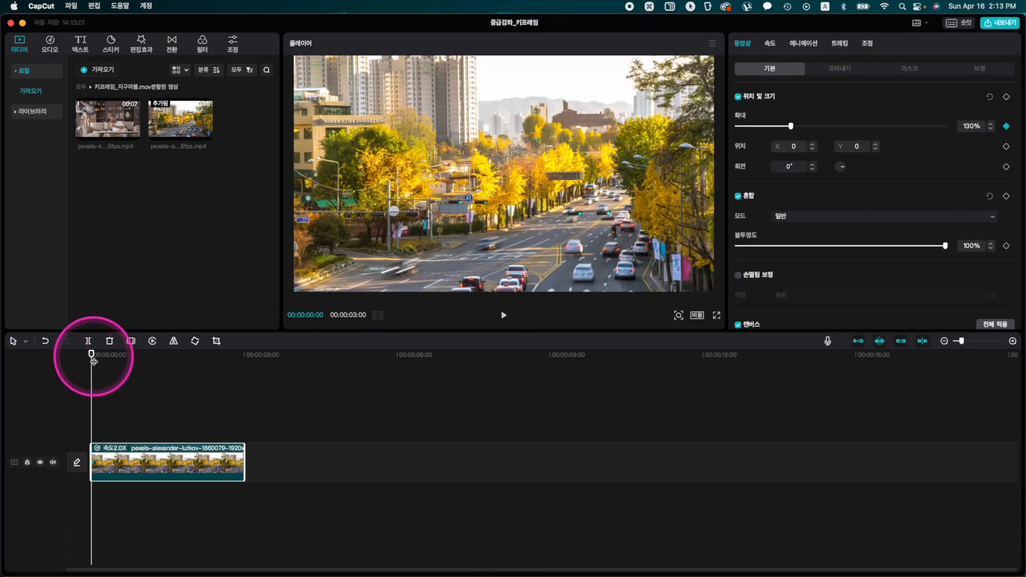
Add a second scale keyframe at the clip's end (00:00:03:00) and set the scale there to 100%
drag(94, 361, 244, 361)
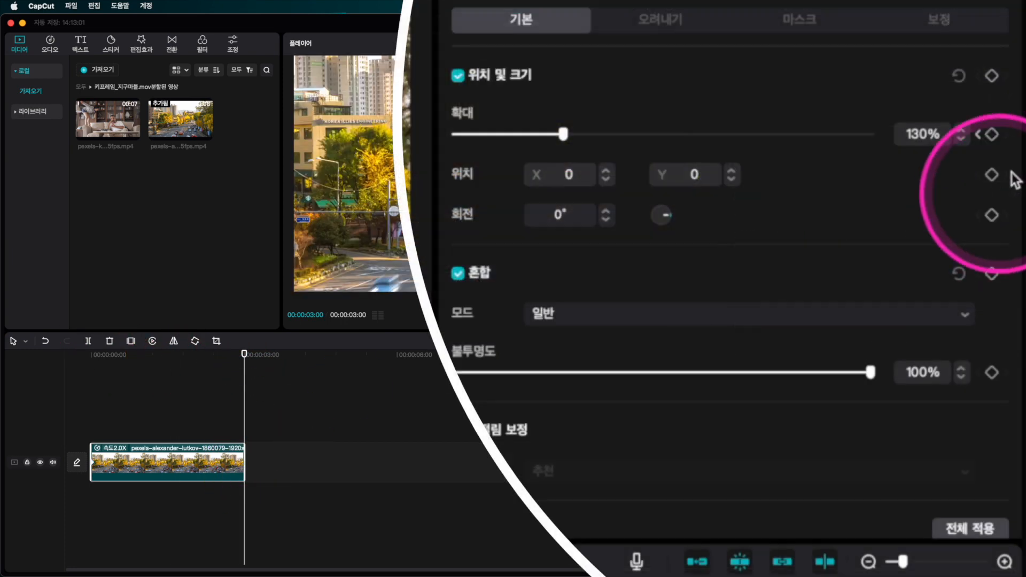
click(992, 135)
click(929, 133)
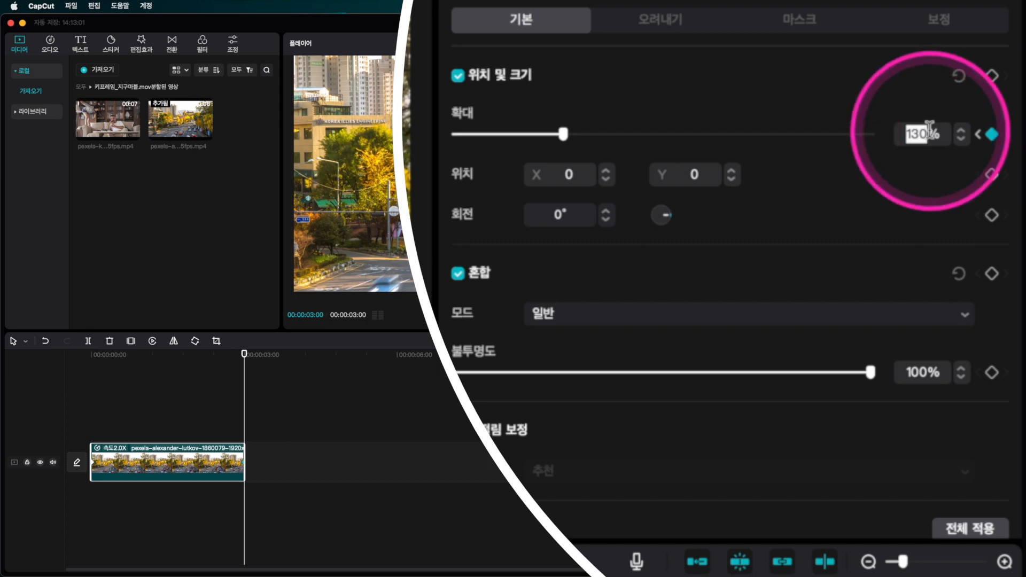
text(100)
key(Return)
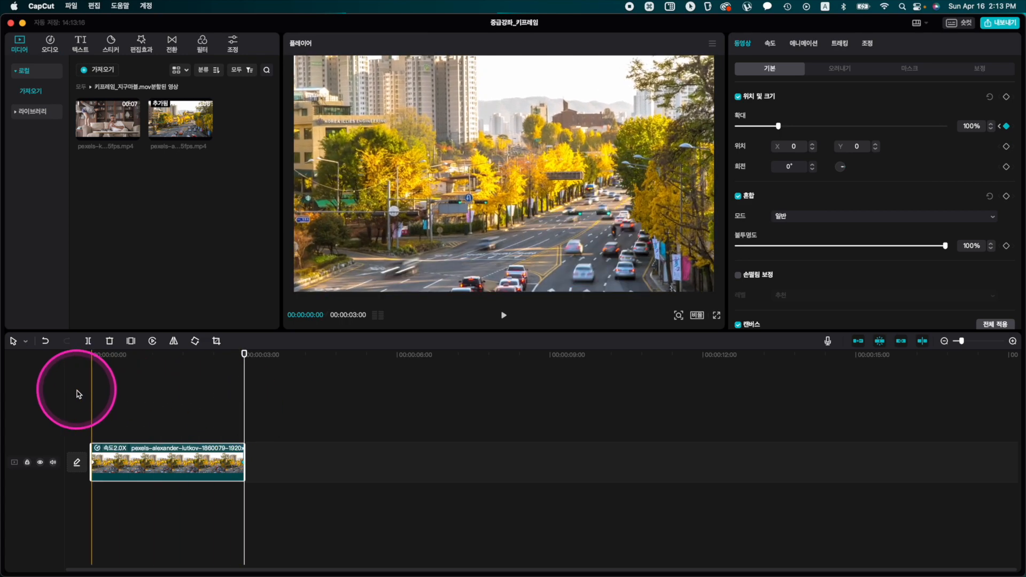
Play the street clip from the start repeatedly to check the zoom-out
key(space)
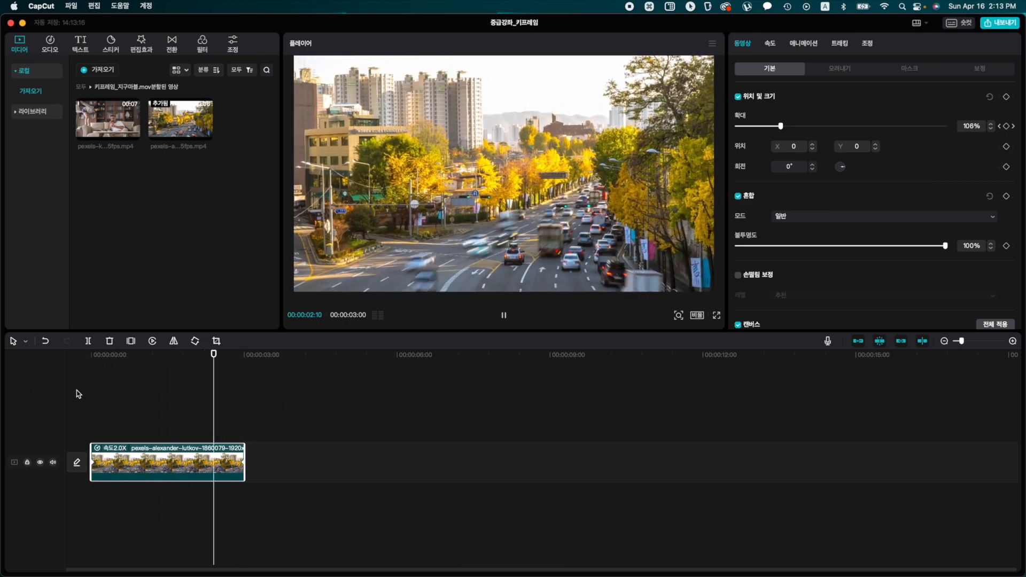
key(space)
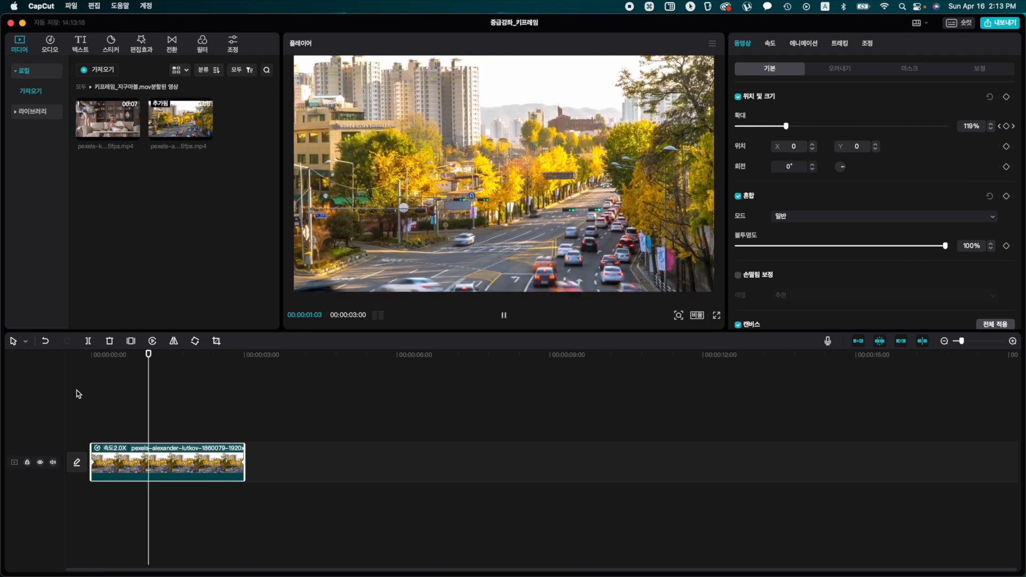
key(space)
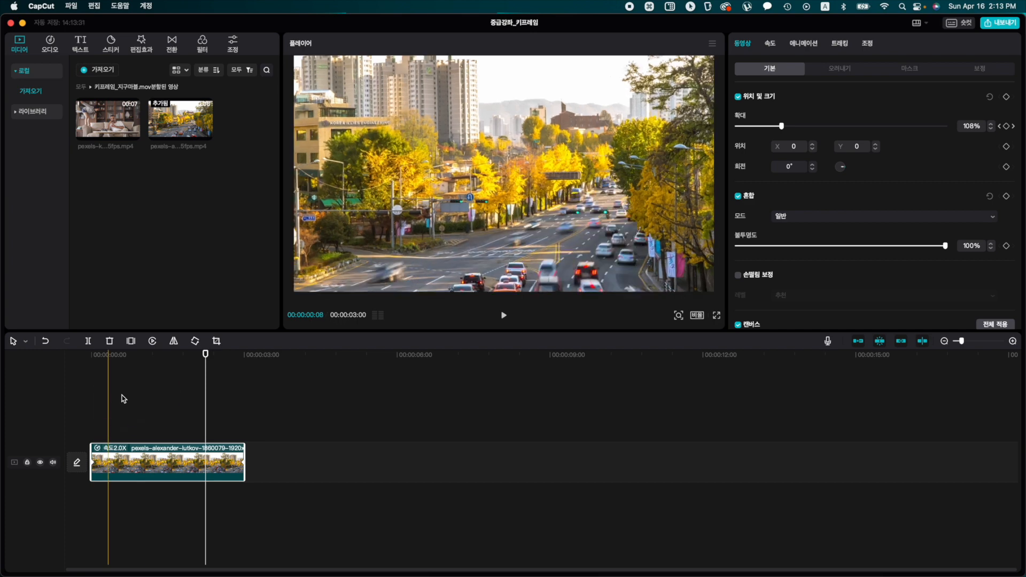
Add a rotation keyframe at the very start of the street clip and set its rotation to 3°
drag(205, 356, 92, 358)
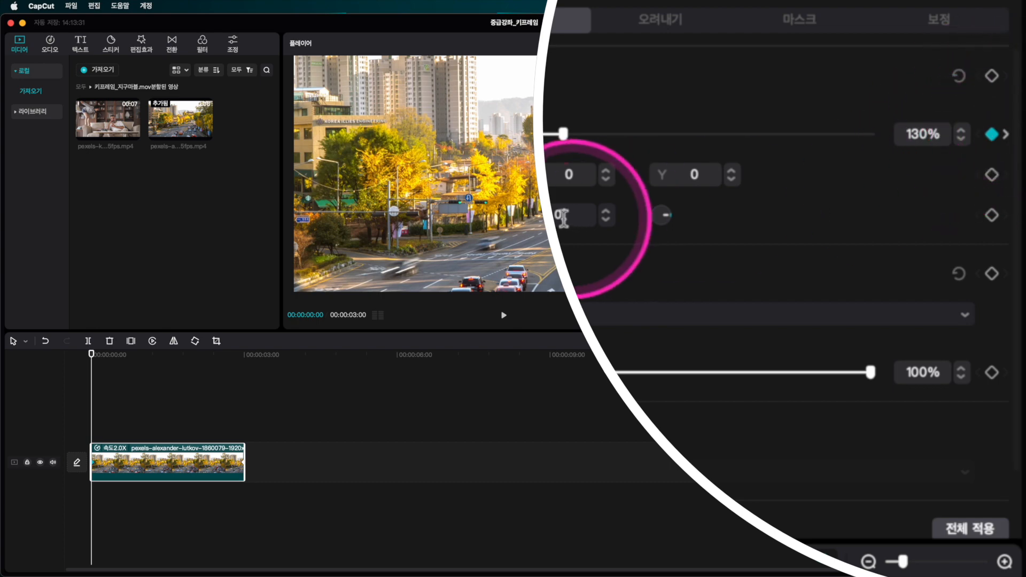
click(991, 215)
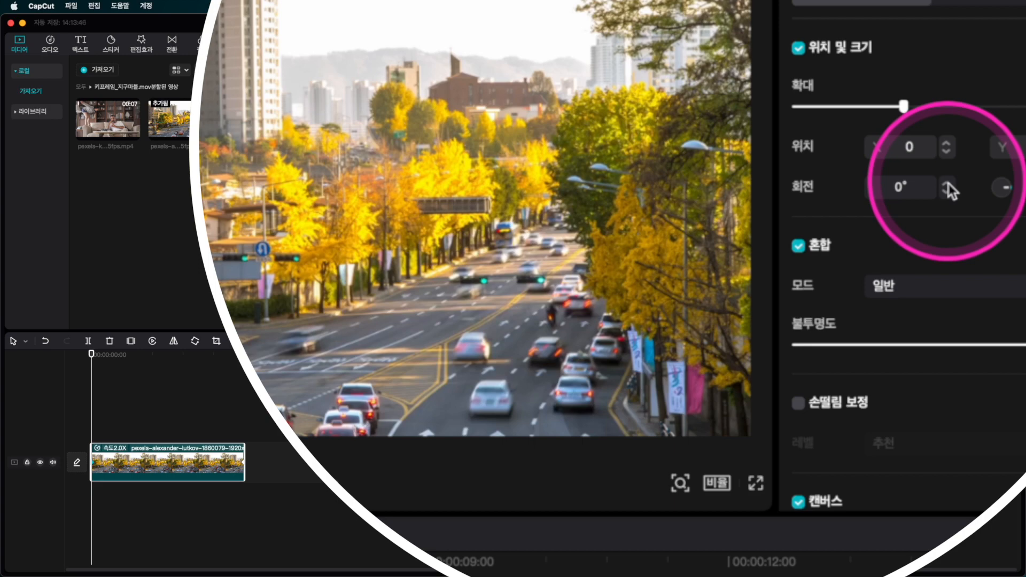
click(946, 183)
click(947, 184)
click(947, 183)
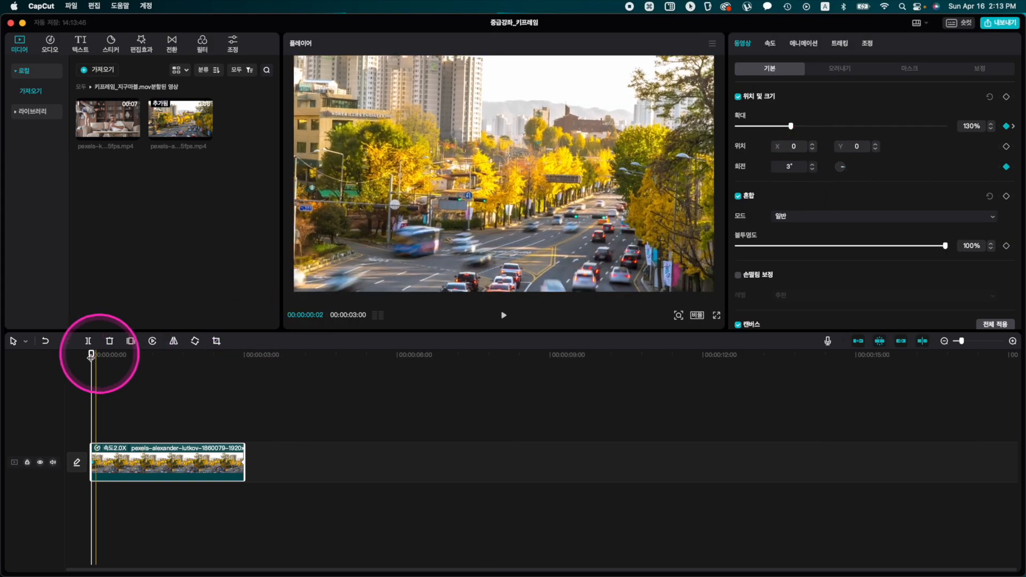
Add a rotation keyframe at the clip's end (00:00:03:00), set it to 0° and play the clip from the start
drag(91, 353, 243, 362)
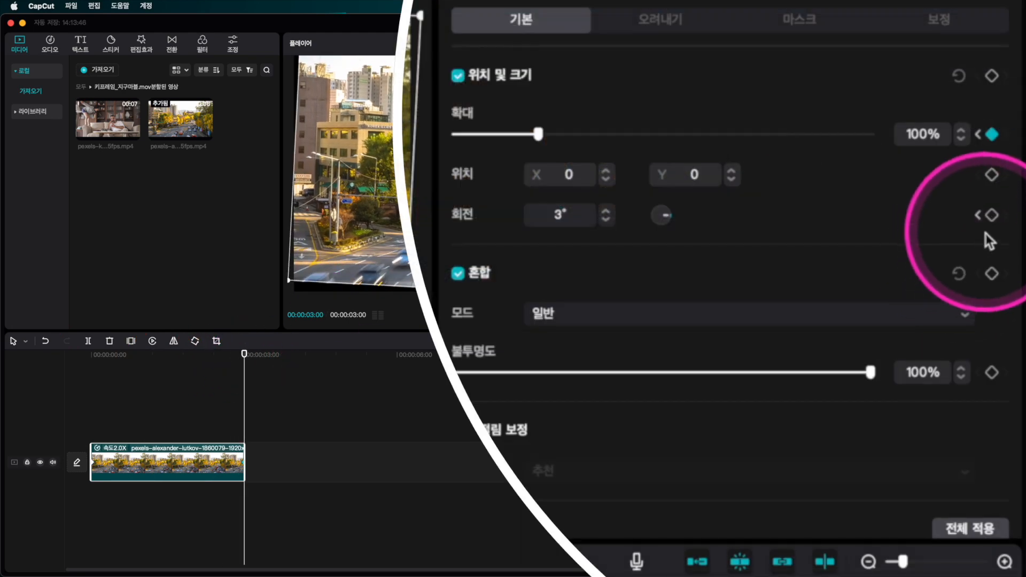
click(992, 218)
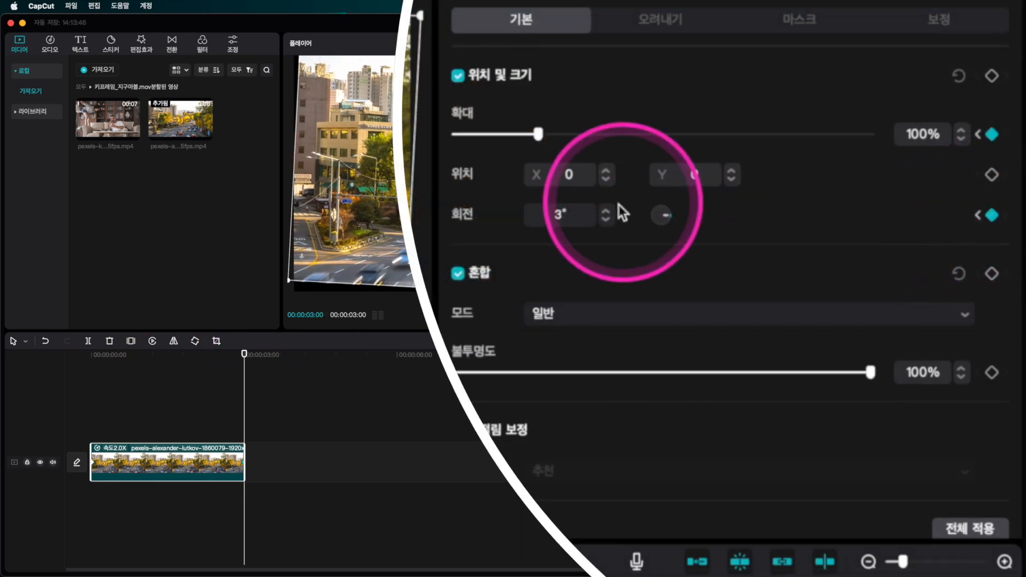
click(566, 214)
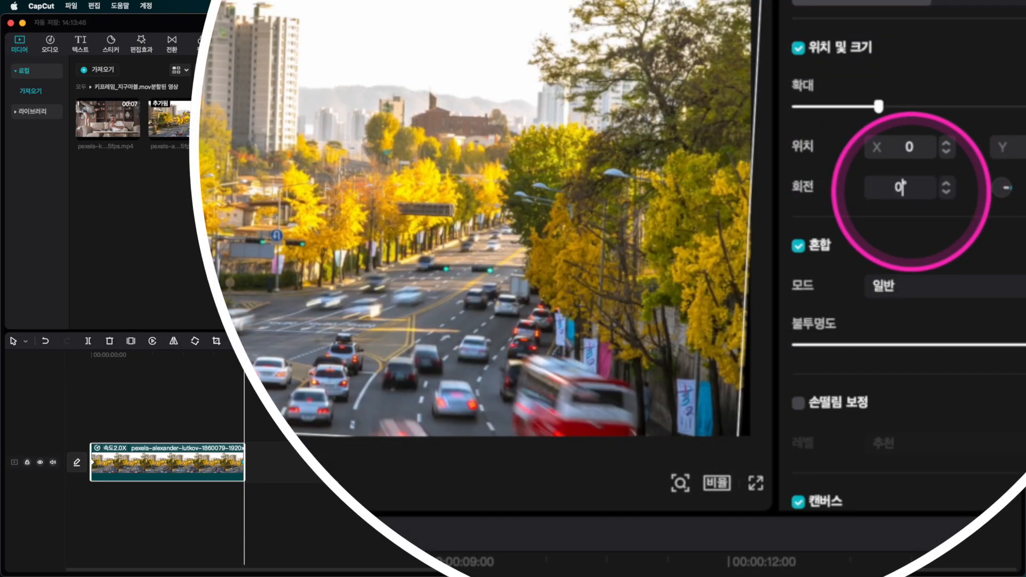
text(0)
key(Return)
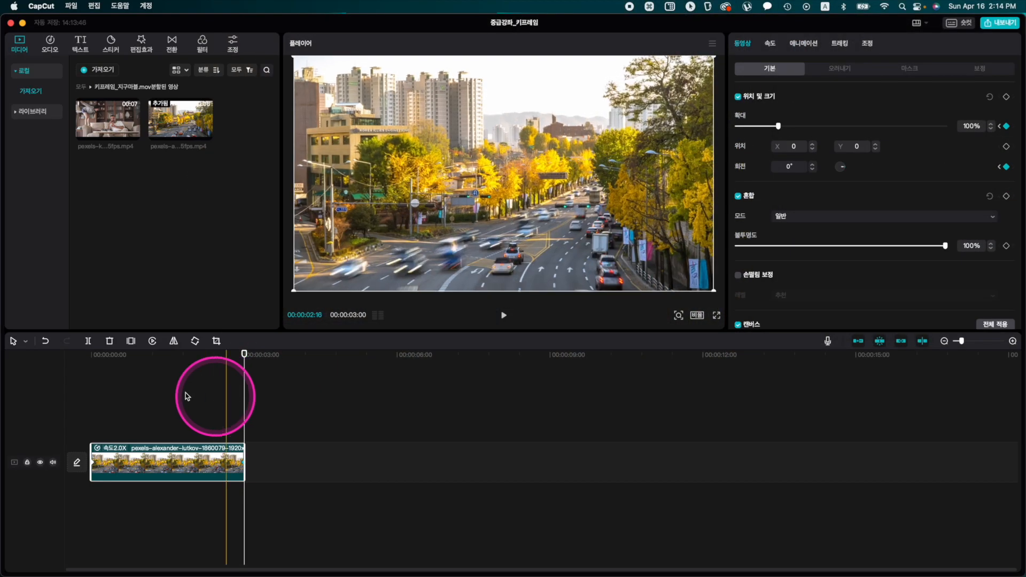
click(85, 371)
key(space)
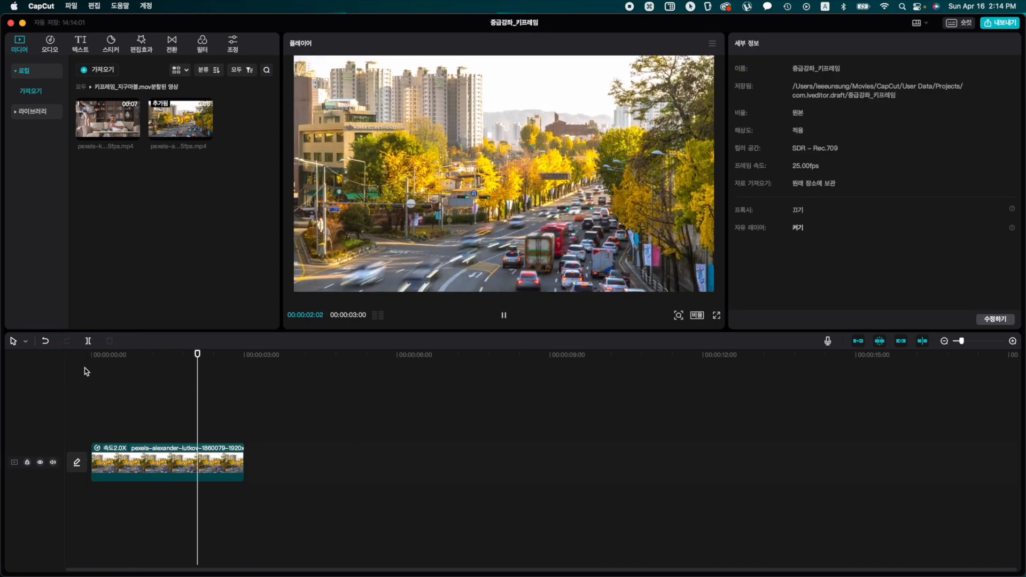
Play the street clip through to check the combined zoom-out and rotation
key(space)
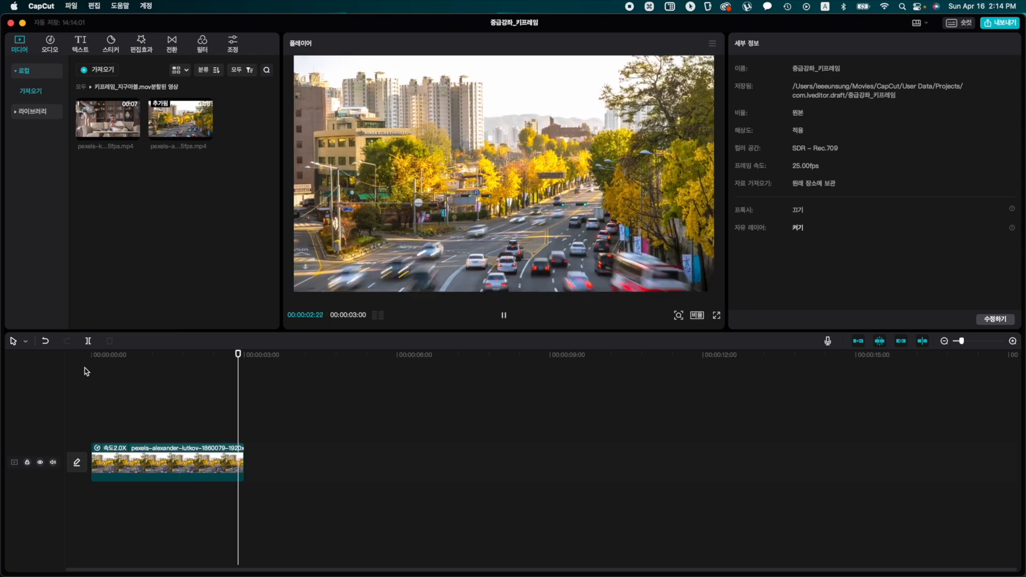
key(space)
click(264, 353)
drag(265, 352, 247, 379)
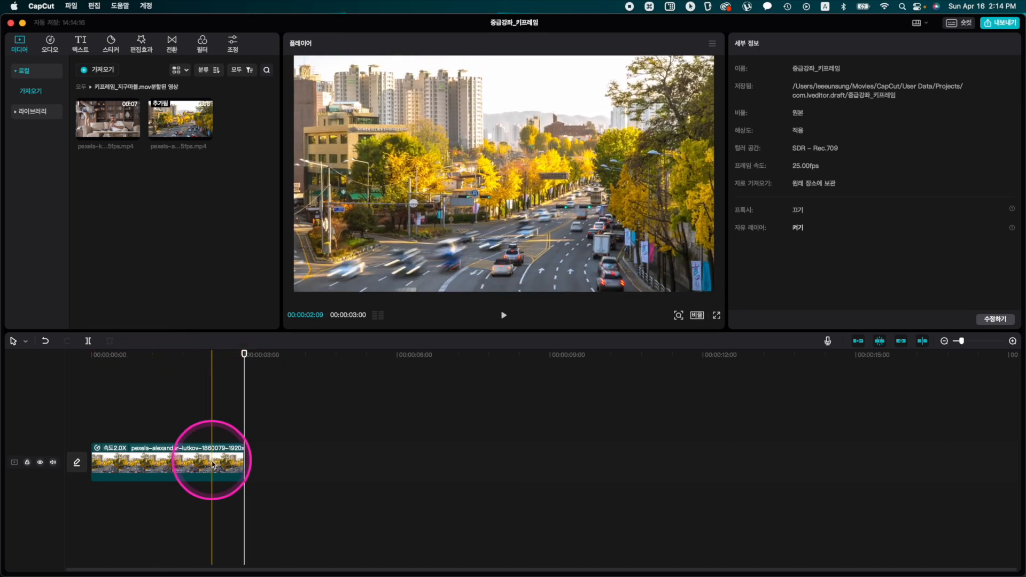
Try a reversed rotation by setting the street clip's first rotation keyframe (00:00:00:00) to 0°
click(212, 462)
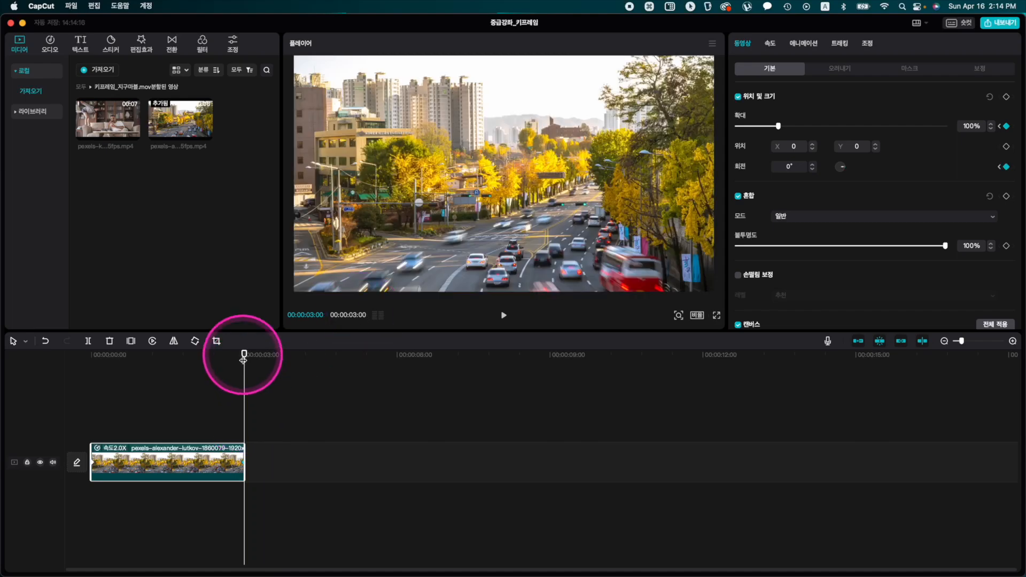
drag(244, 357, 77, 364)
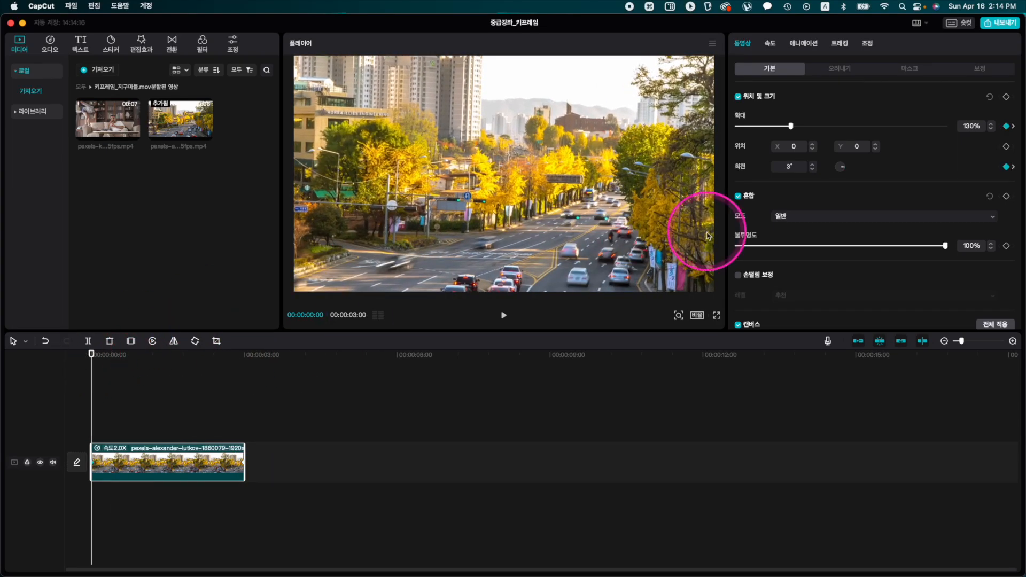
click(788, 167)
text(0)
key(Return)
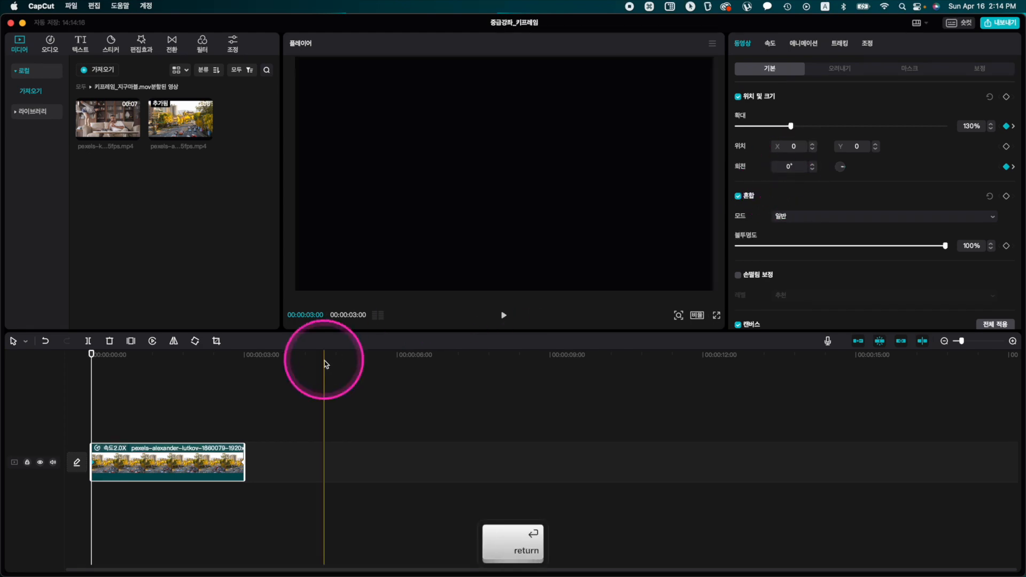
Try a 3° rotation on the keyframe at the street clip's end (00:00:03:00)
drag(89, 355, 250, 359)
click(789, 166)
text(3)
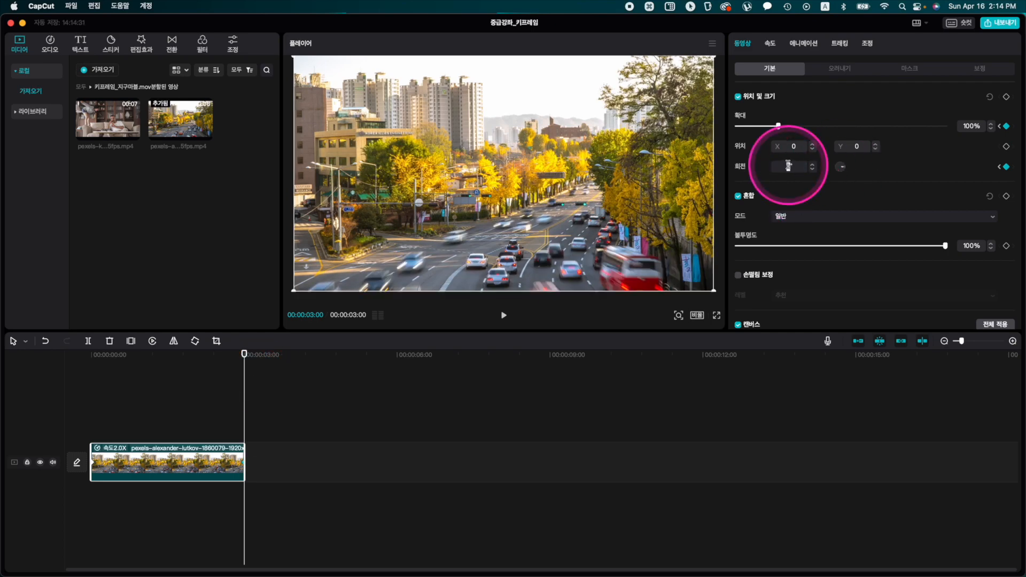
key(Return)
Play the street clip from the start to check the reversed rotation
click(188, 430)
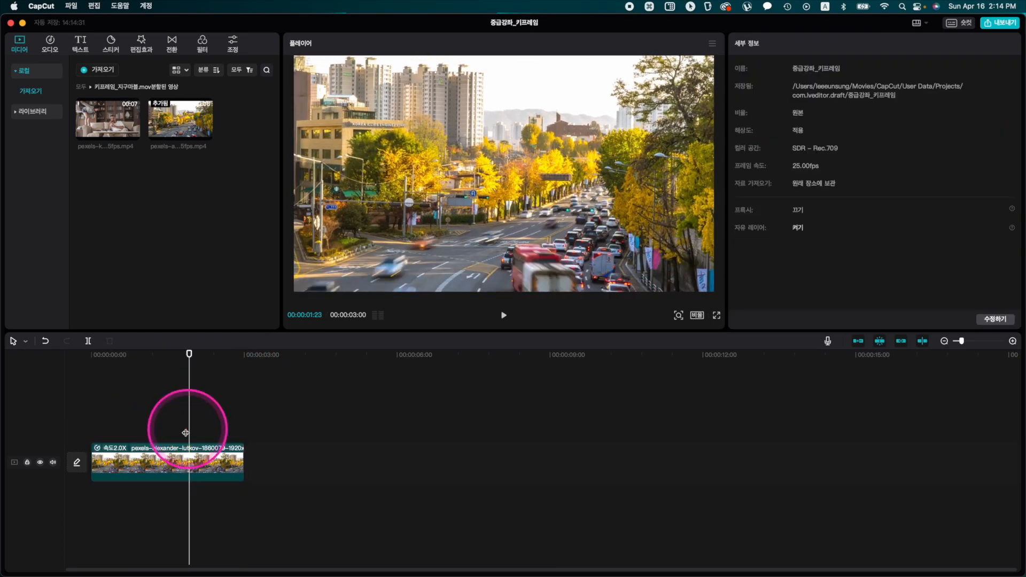
click(94, 409)
key(space)
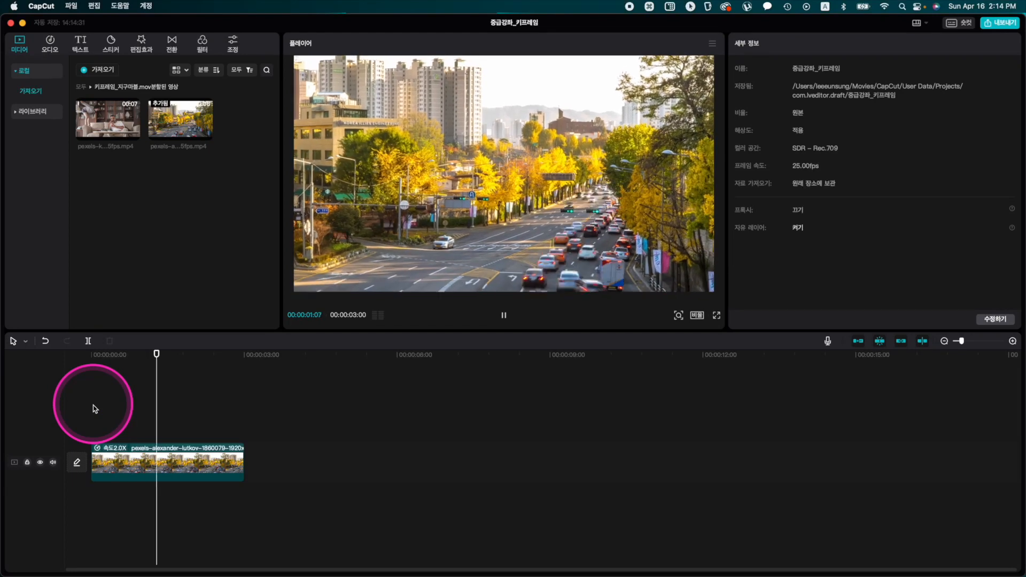
key(space)
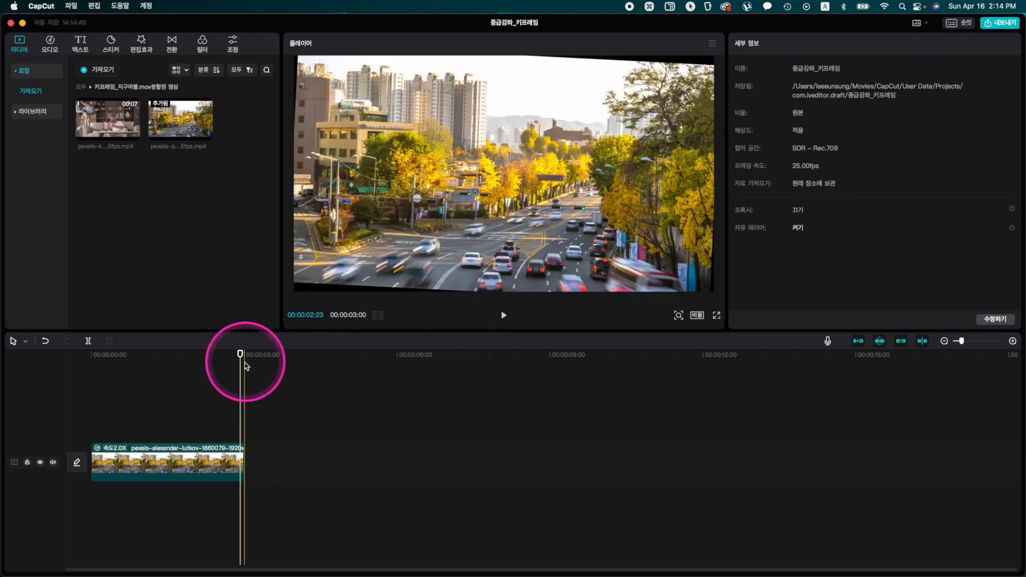
Set the rotation keyframe at the very start of the street clip to 5°
drag(241, 355, 67, 357)
click(789, 166)
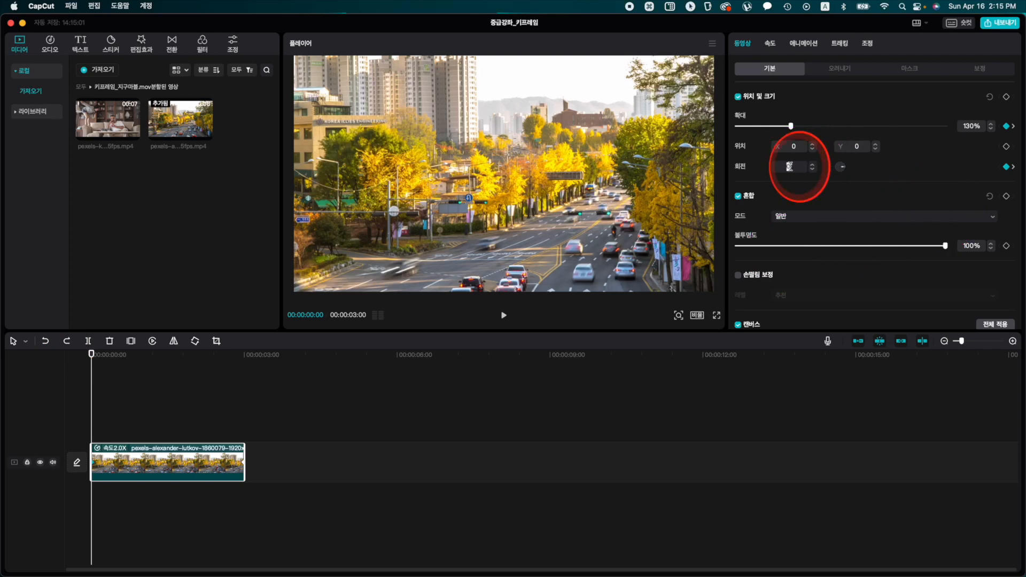
text(3)
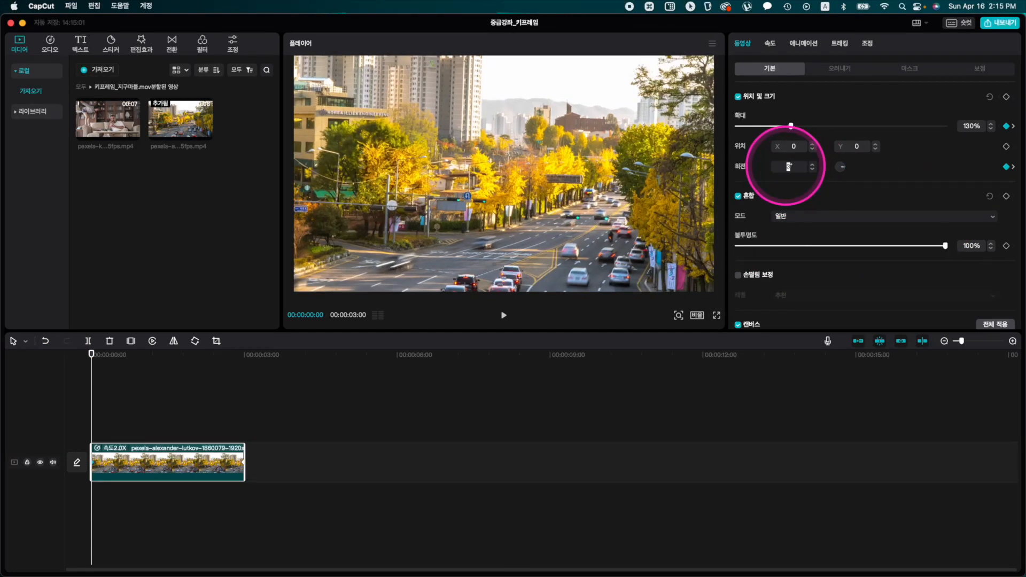
key(Return)
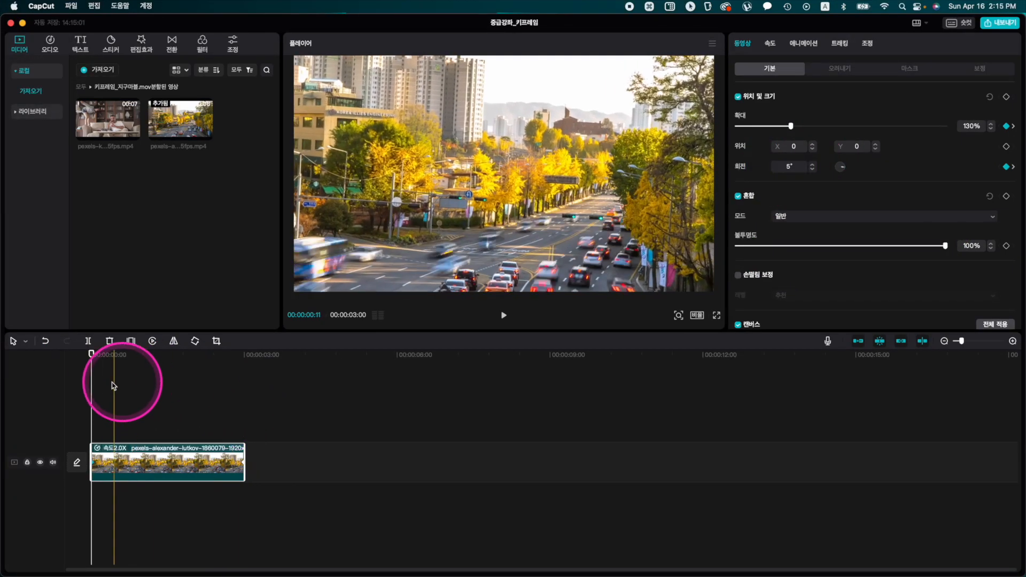
Play the street clip from the start repeatedly to check the stronger rotation with the zoom-out
key(space)
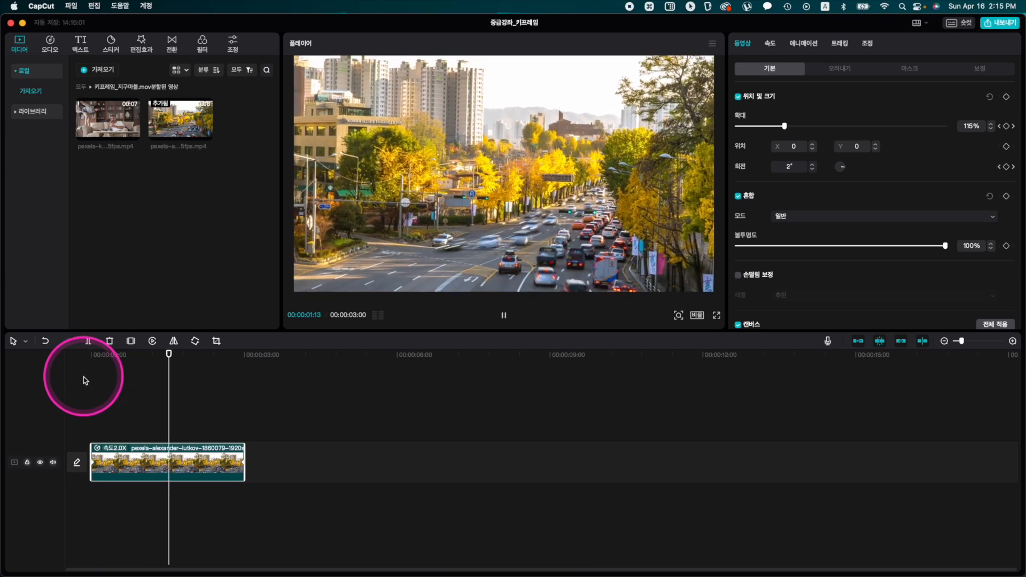
key(space)
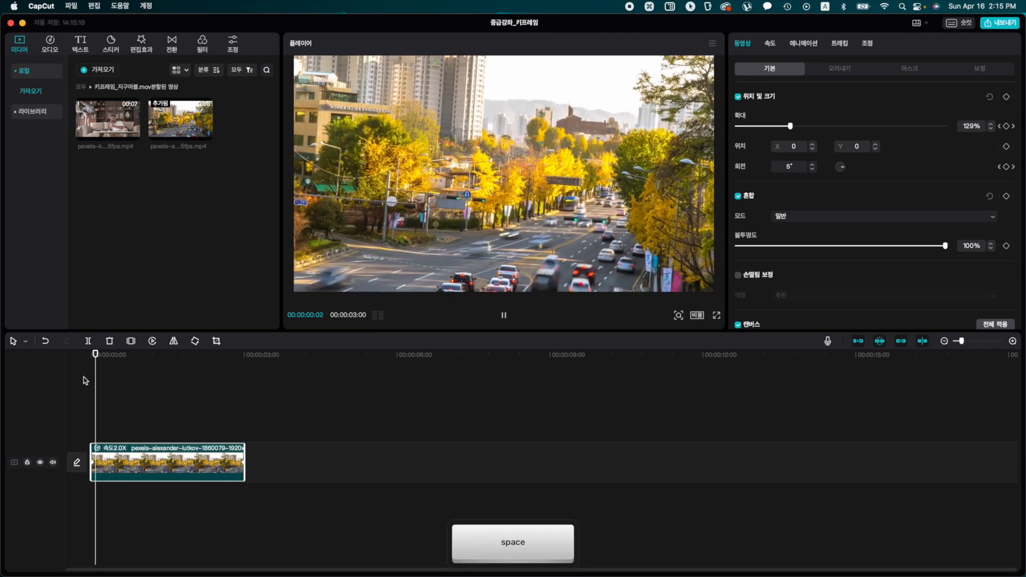
key(space)
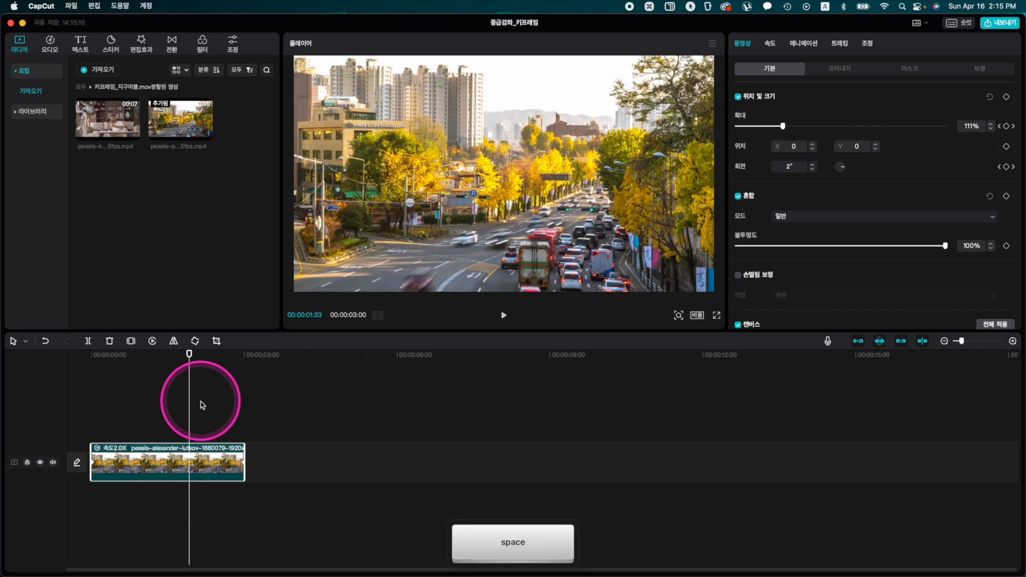